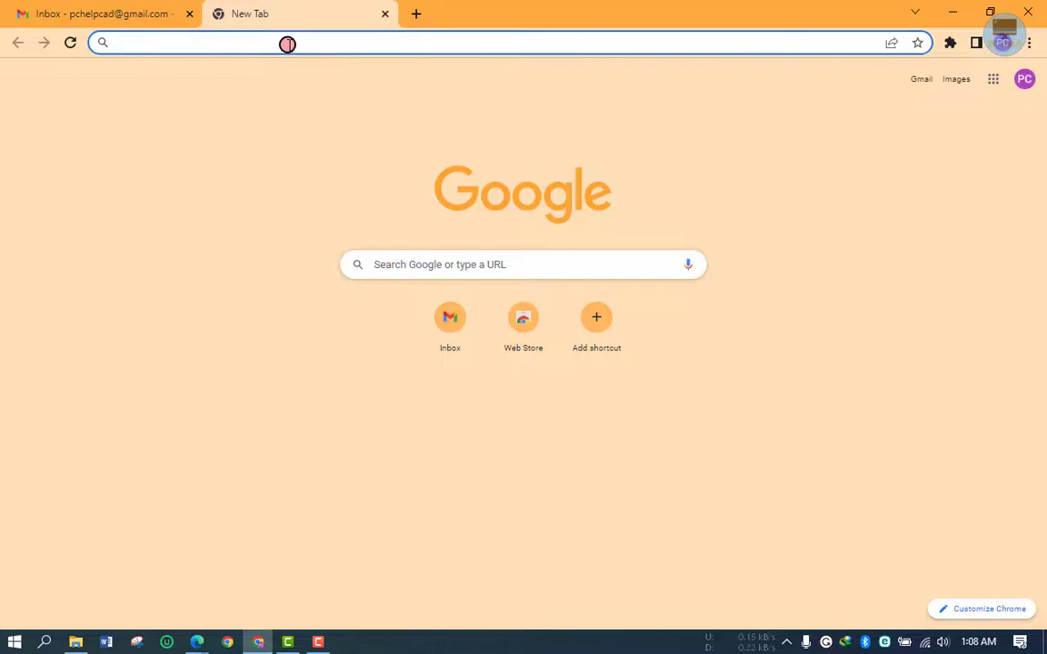
# Step: Search Google for 'autodesk student' from the address bar
pyautogui.write('autodes')
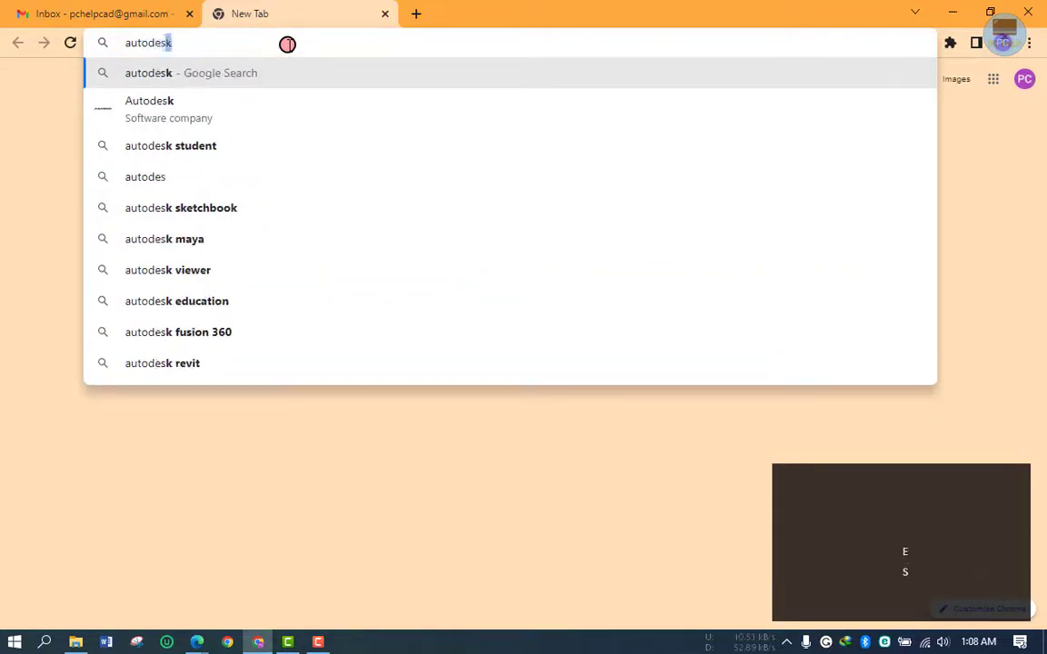
pyautogui.write('k')
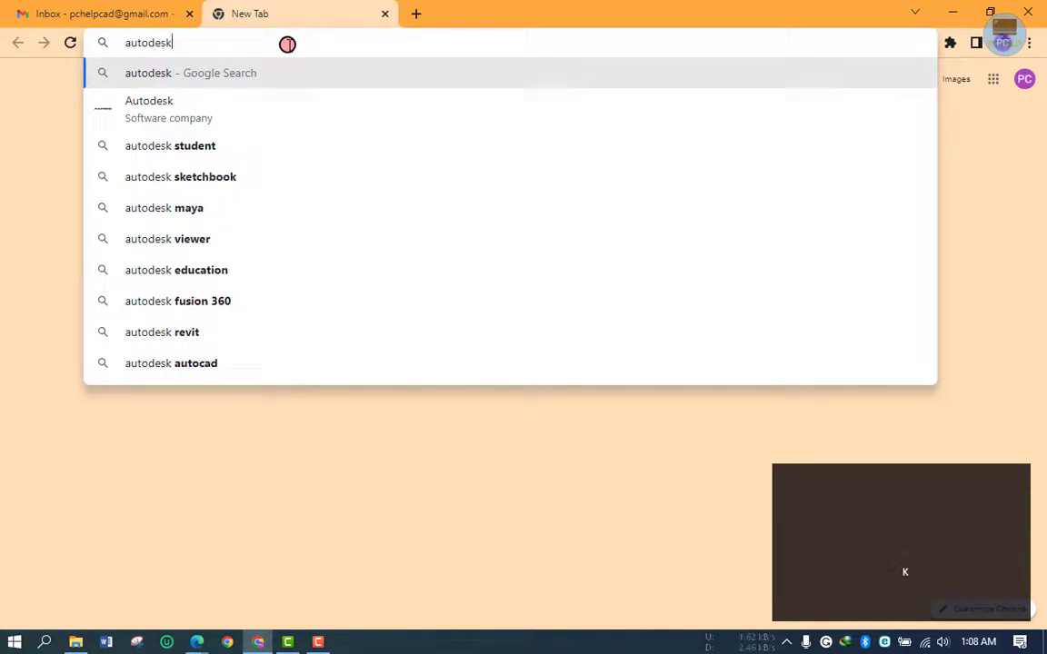
pyautogui.press('Down')
pyautogui.press('Down')
pyautogui.press('Return')
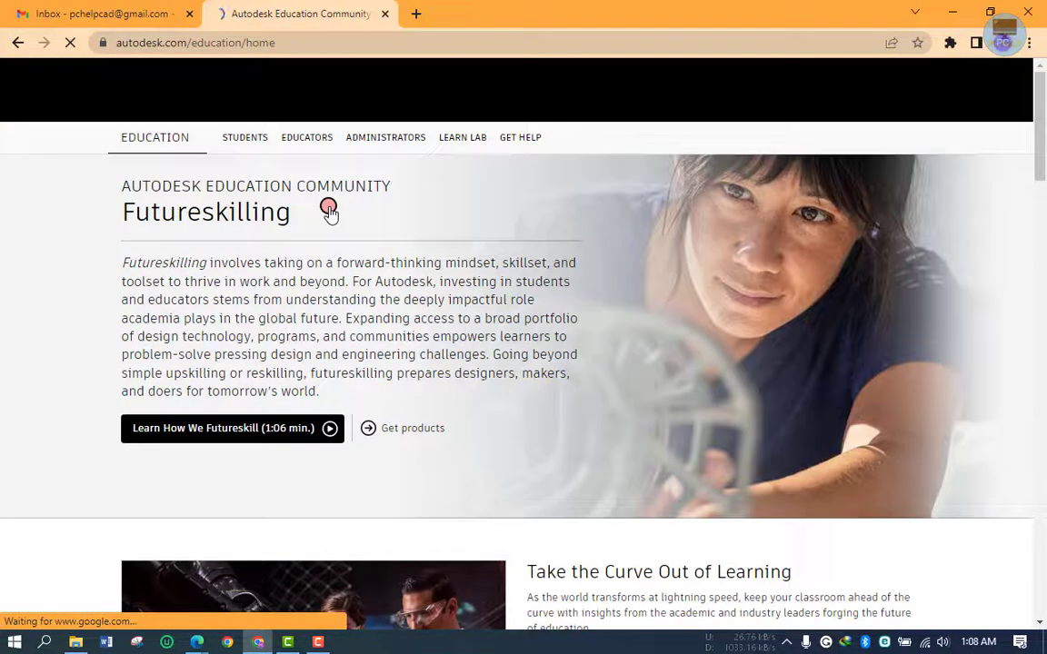
# Step: Scroll the Autodesk for Students page to the 'Access the Autodesk Education plan' steps
pyautogui.scroll(-1, 634, 238)
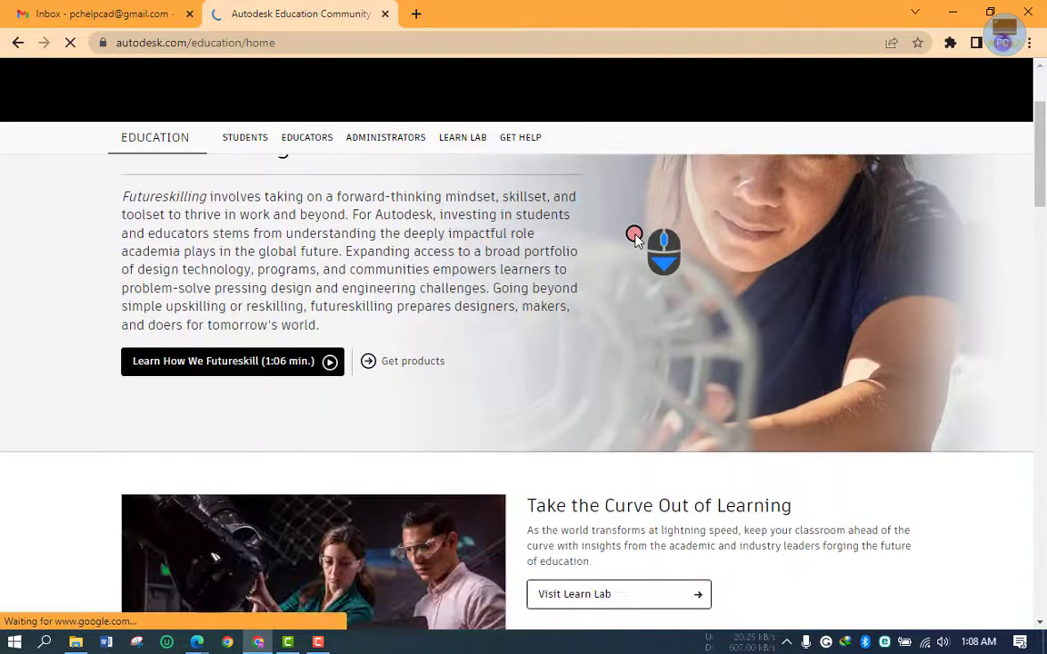
pyautogui.scroll(-2, 634, 238)
pyautogui.scroll(-3, 635, 237)
pyautogui.scroll(-2, 634, 238)
pyautogui.scroll(-3, 634, 238)
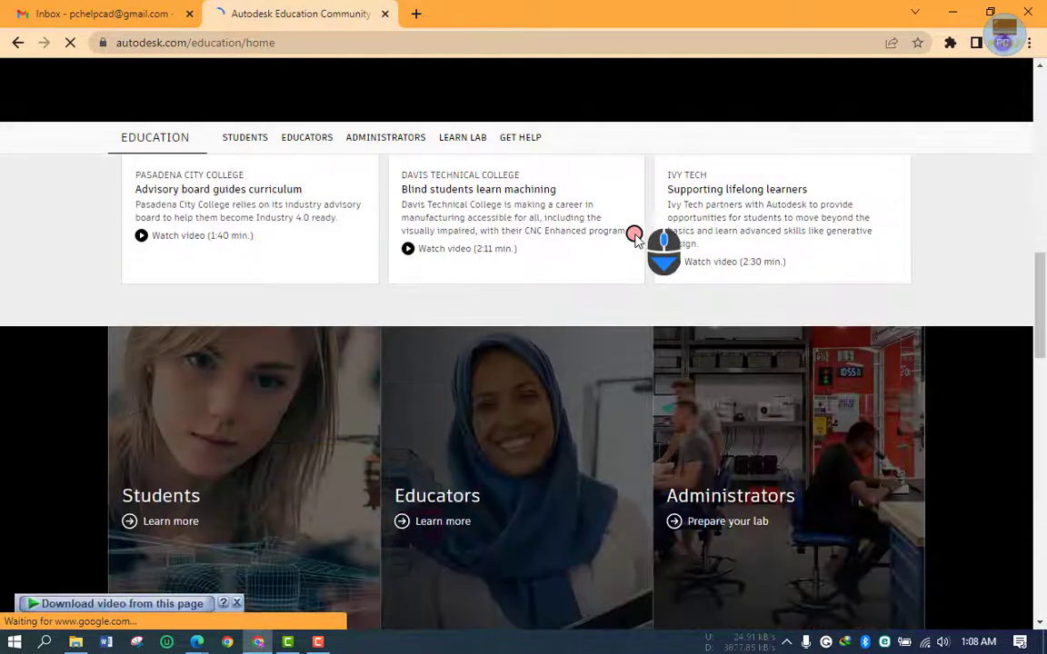
pyautogui.scroll(-3, 634, 238)
pyautogui.scroll(-2, 634, 238)
pyautogui.scroll(-3, 634, 238)
pyautogui.scroll(-2, 634, 238)
pyautogui.scroll(6, 634, 238)
pyautogui.scroll(5, 634, 238)
pyautogui.scroll(3, 634, 238)
pyautogui.scroll(3, 634, 238)
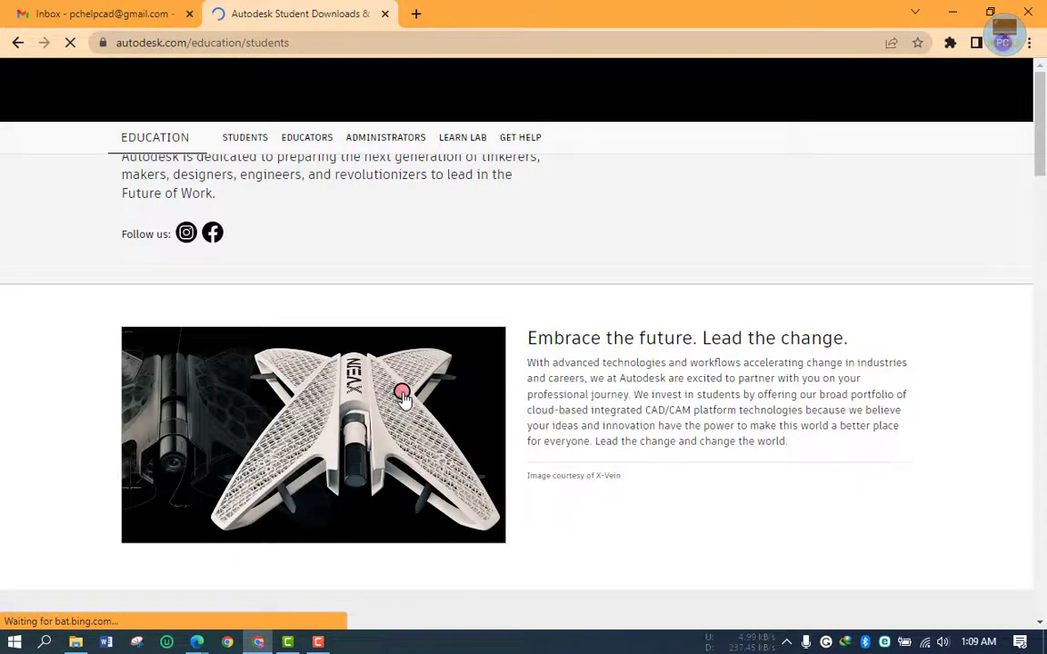
pyautogui.scroll(-2, 487, 318)
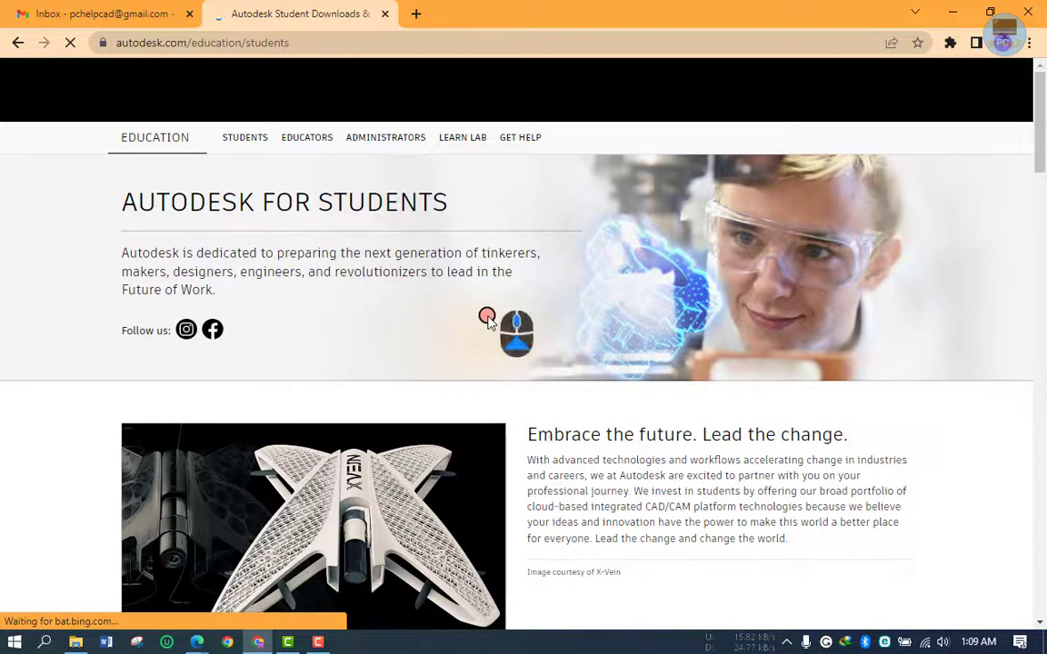
pyautogui.scroll(-3, 487, 318)
pyautogui.scroll(-1, 487, 318)
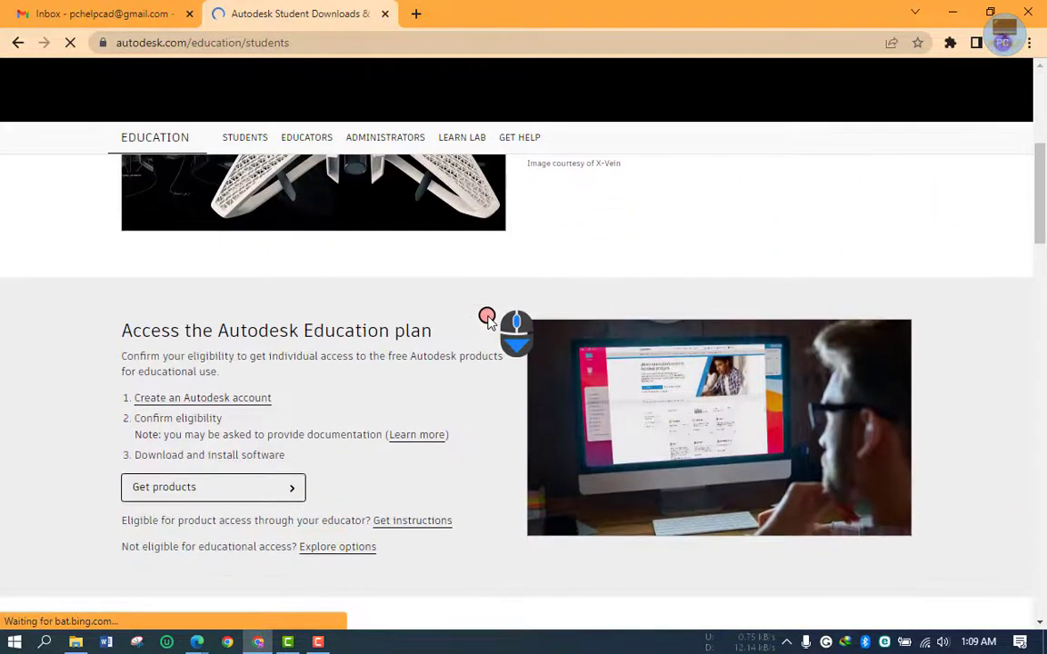
pyautogui.scroll(-3, 487, 318)
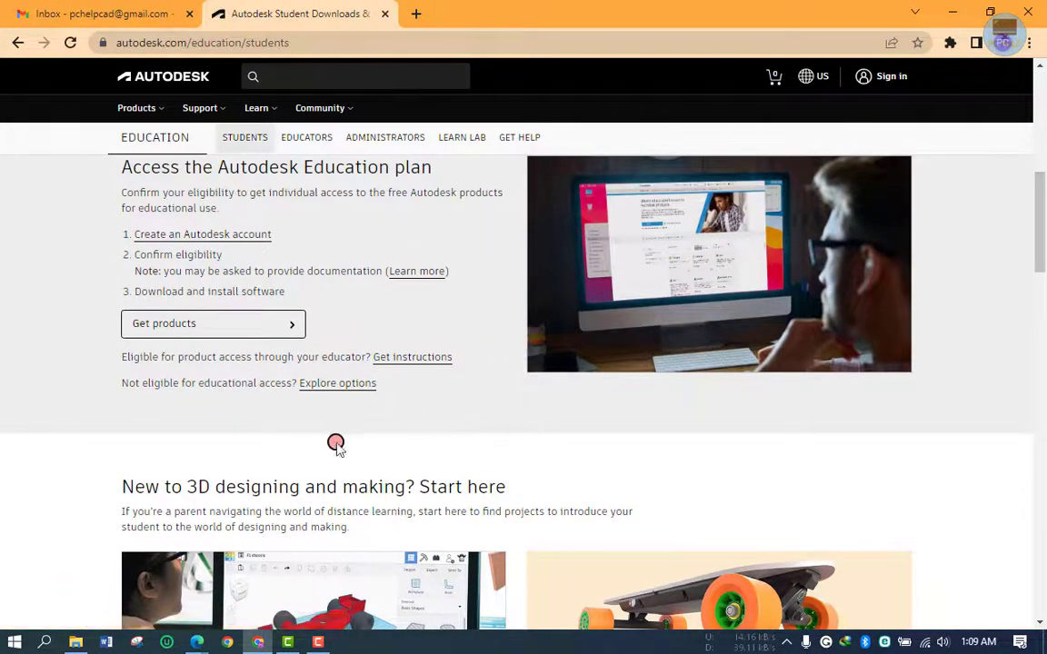
# Step: Go to the edu-software overview page of free educational products
pyautogui.click(208, 235)
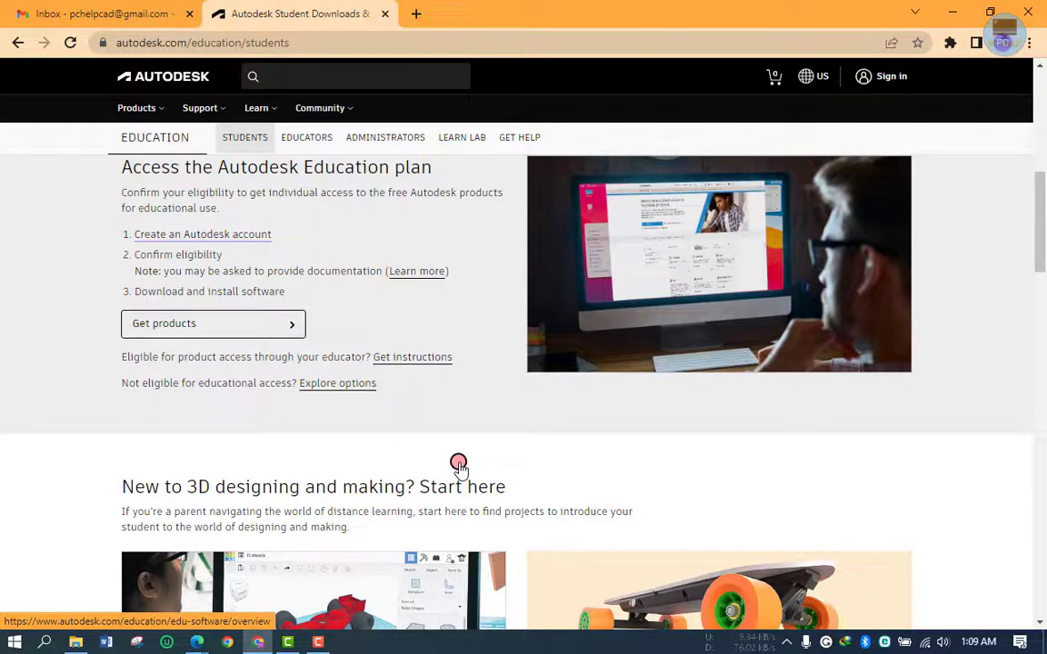
pyautogui.click(459, 466)
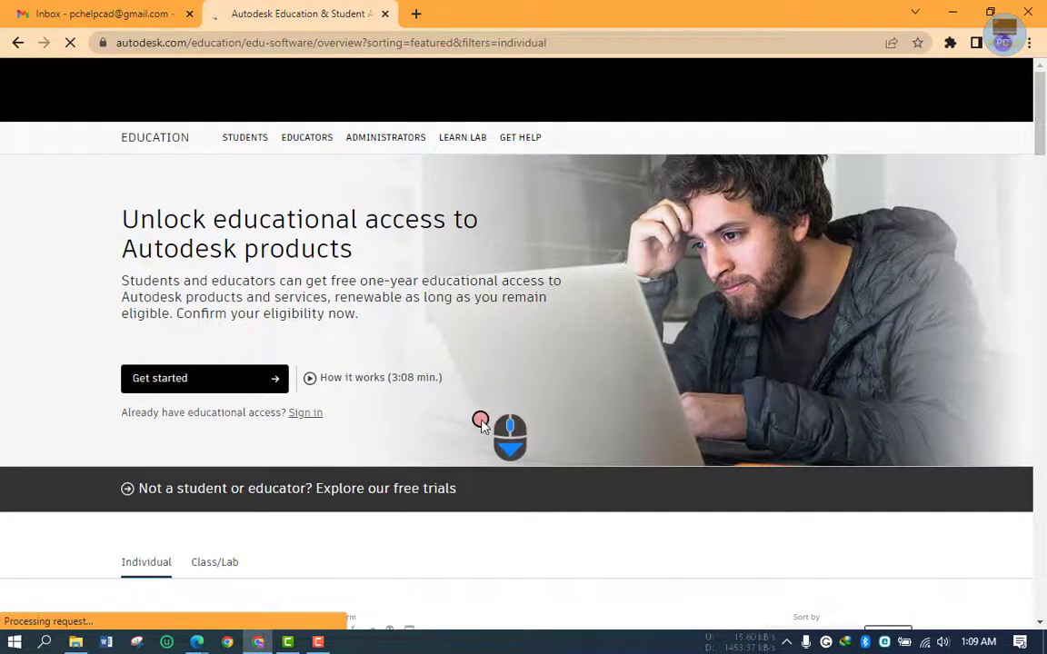
pyautogui.scroll(-3, 480, 422)
pyautogui.scroll(-2, 480, 422)
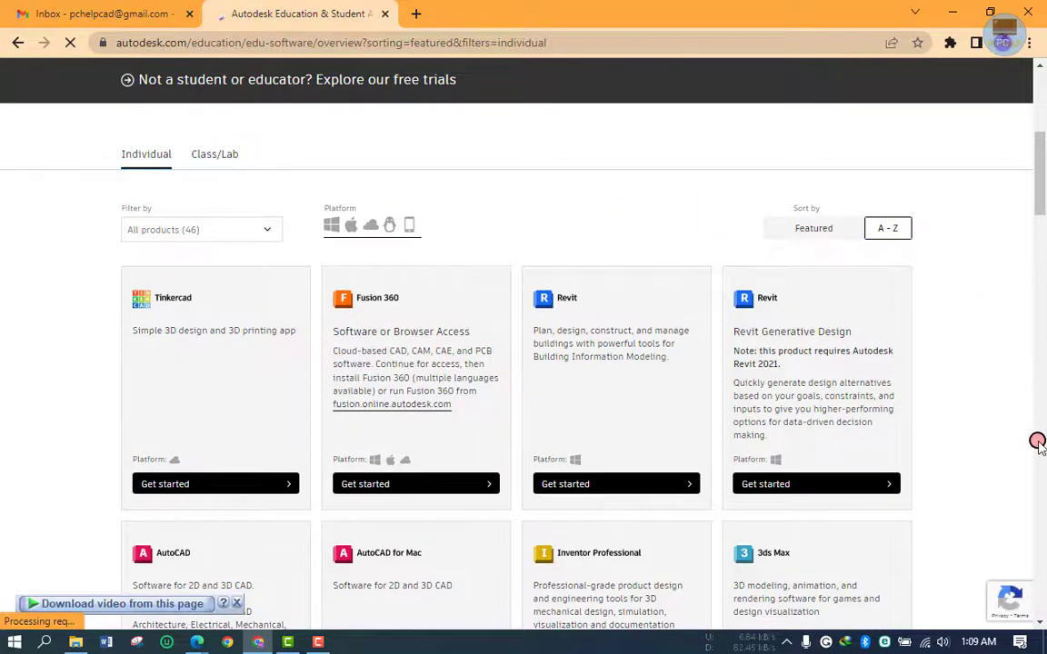
pyautogui.scroll(-3, 1037, 443)
pyautogui.scroll(-2, 1035, 433)
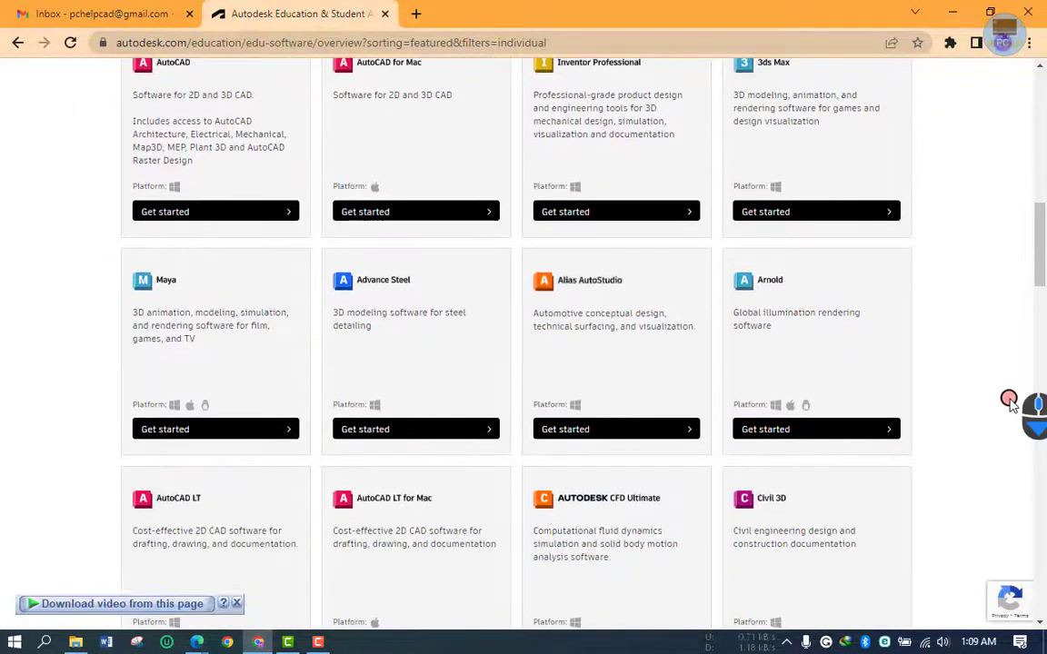
pyautogui.scroll(1, 969, 405)
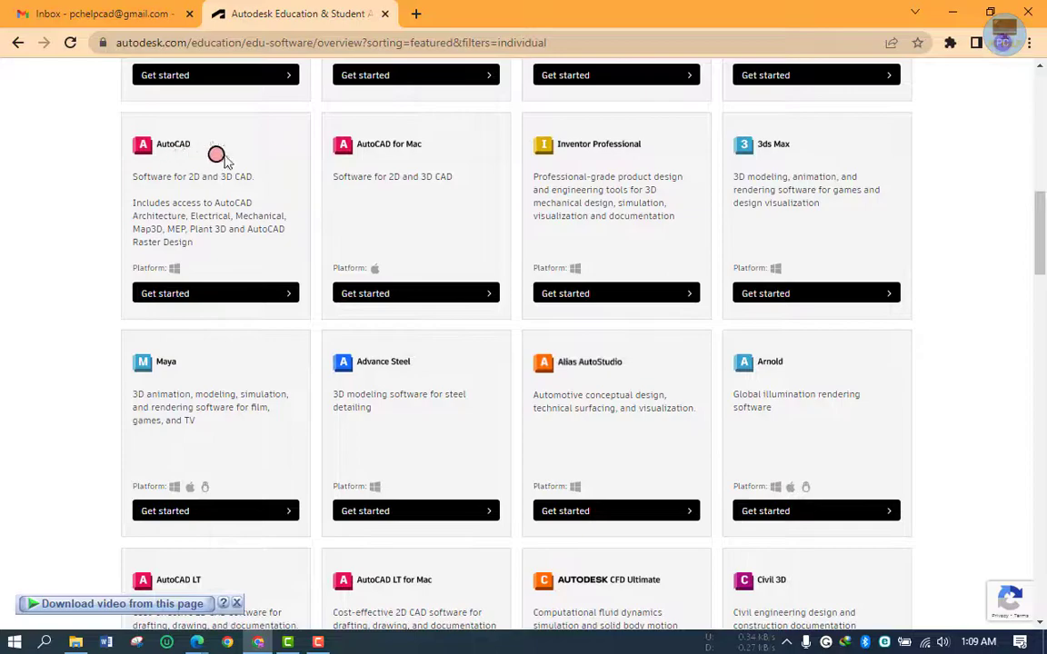
pyautogui.scroll(-2, 811, 217)
pyautogui.scroll(1, 900, 274)
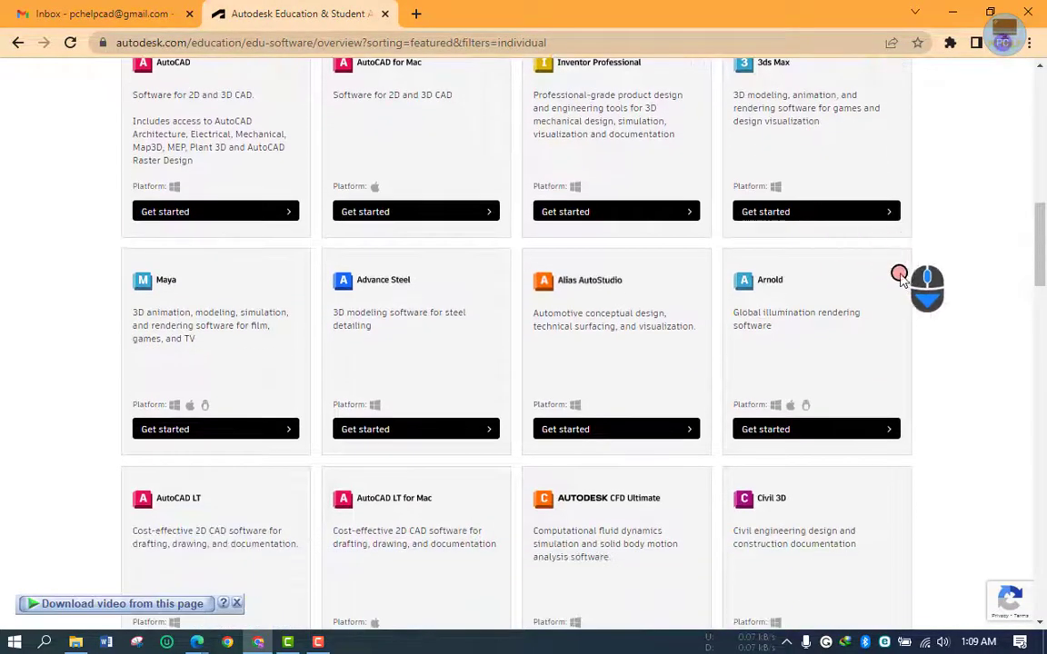
pyautogui.scroll(-1, 913, 289)
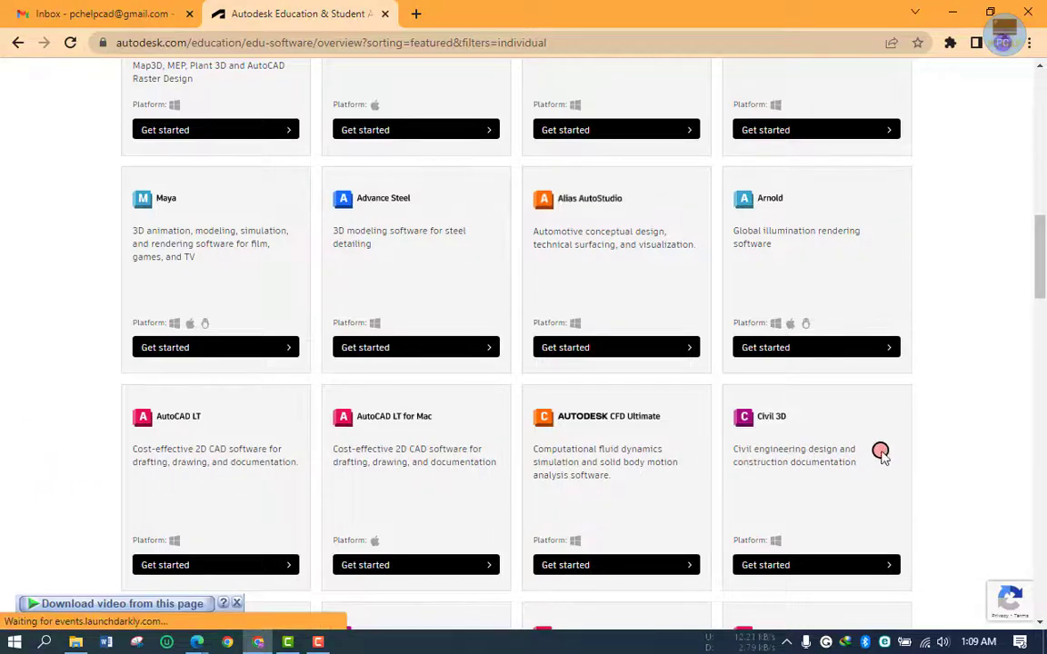
# Step: Browse the Individual product cards, including AutoCAD, then return toward the top
pyautogui.scroll(-2, 877, 448)
pyautogui.scroll(-2, 888, 439)
pyautogui.scroll(-1, 887, 439)
pyautogui.scroll(-1, 887, 438)
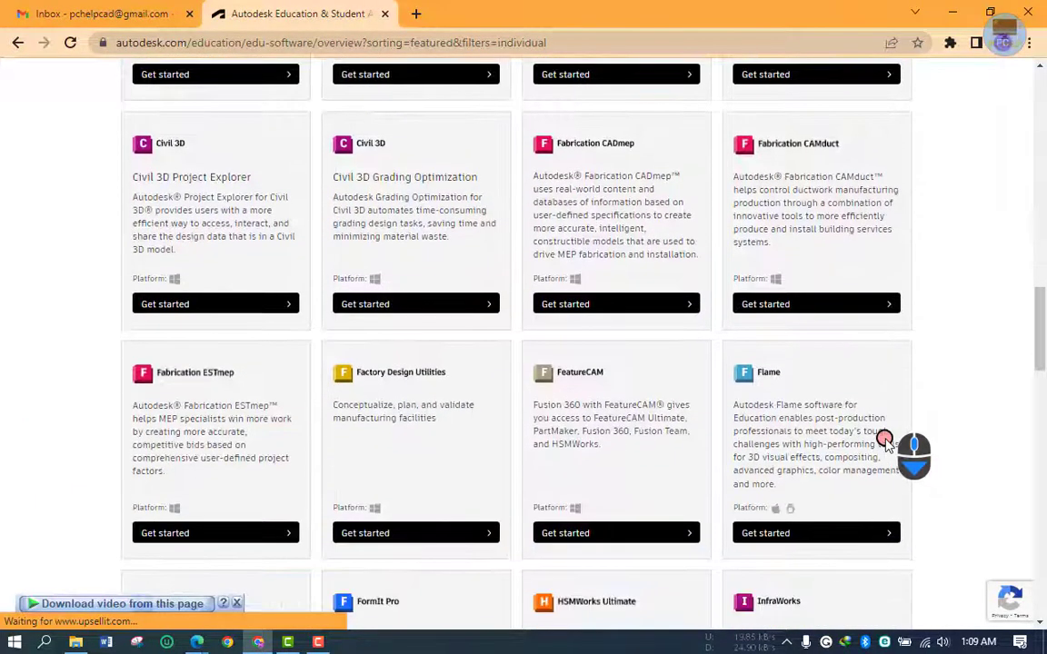
pyautogui.scroll(-2, 888, 439)
pyautogui.scroll(-1, 886, 441)
pyautogui.scroll(-1, 886, 444)
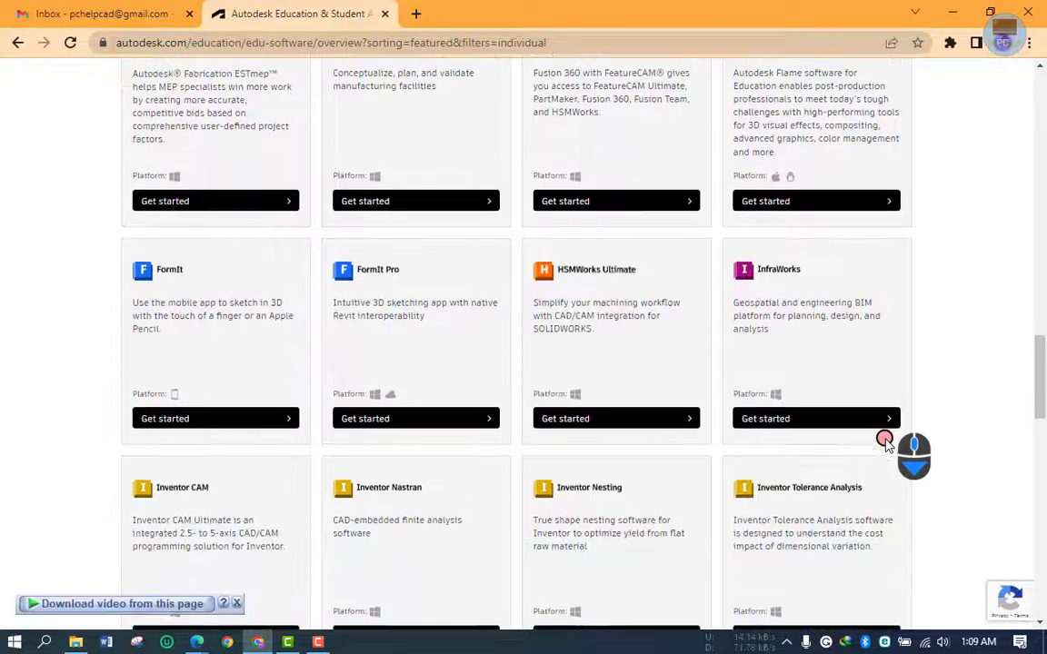
pyautogui.scroll(-2, 885, 444)
pyautogui.scroll(-1, 885, 443)
pyautogui.scroll(-2, 885, 443)
pyautogui.scroll(-1, 885, 444)
pyautogui.scroll(-1, 885, 443)
pyautogui.scroll(-1, 885, 443)
pyautogui.scroll(-1, 885, 444)
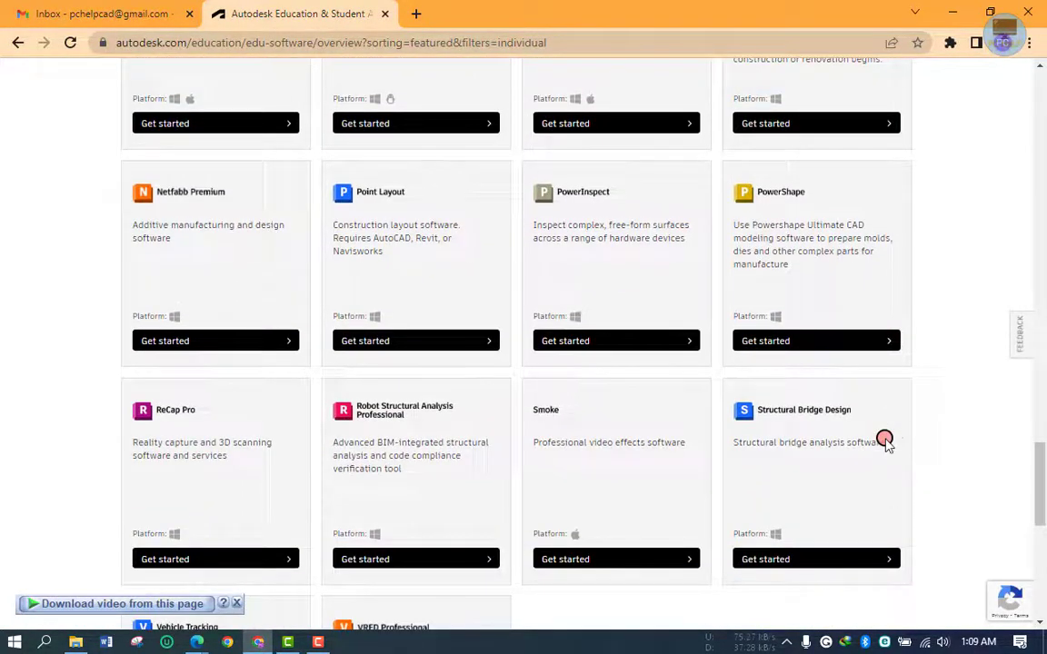
pyautogui.scroll(-2, 886, 443)
pyautogui.scroll(-1, 886, 443)
pyautogui.scroll(3, 886, 443)
pyautogui.scroll(5, 885, 444)
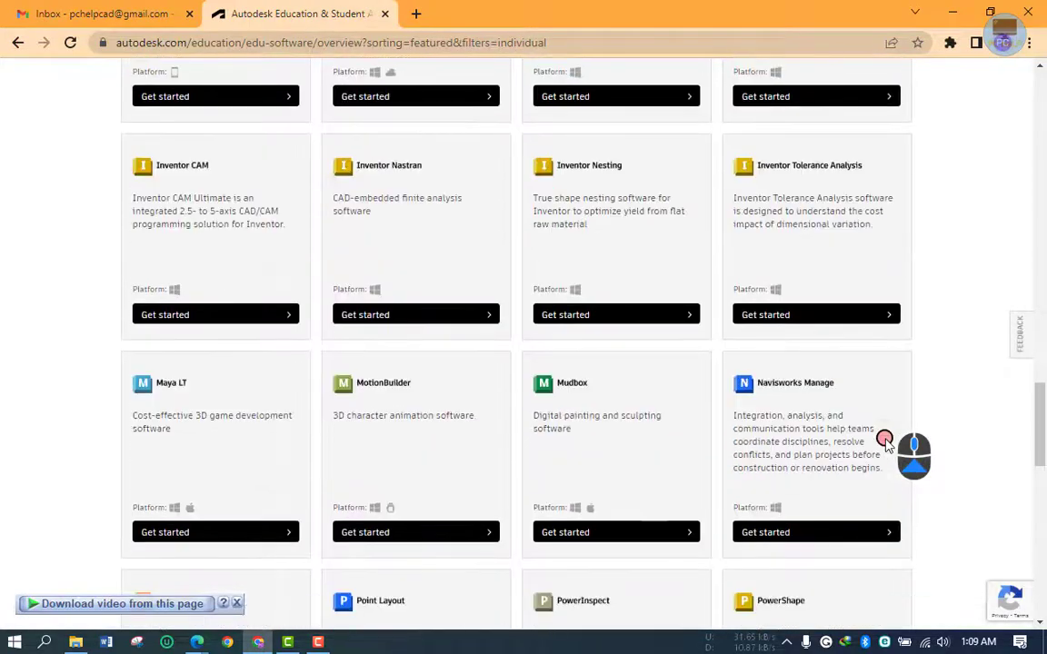
pyautogui.scroll(5, 886, 443)
pyautogui.scroll(5, 886, 443)
pyautogui.scroll(5, 886, 443)
pyautogui.scroll(3, 886, 443)
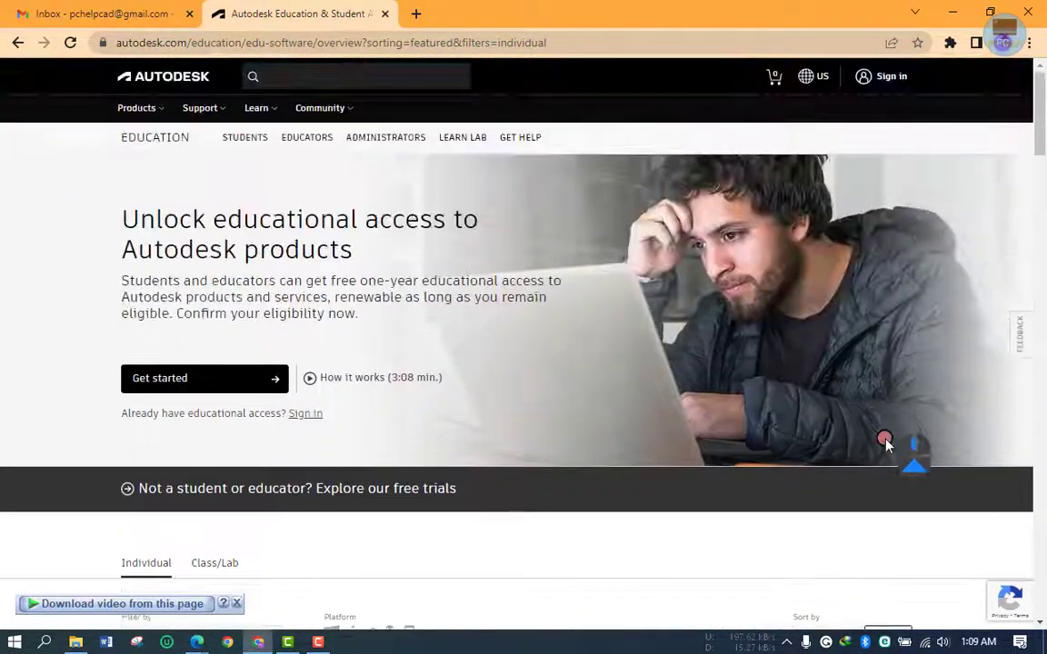
# Step: Start educational access with a new account and set the country to Sri Lanka
pyautogui.click(186, 380)
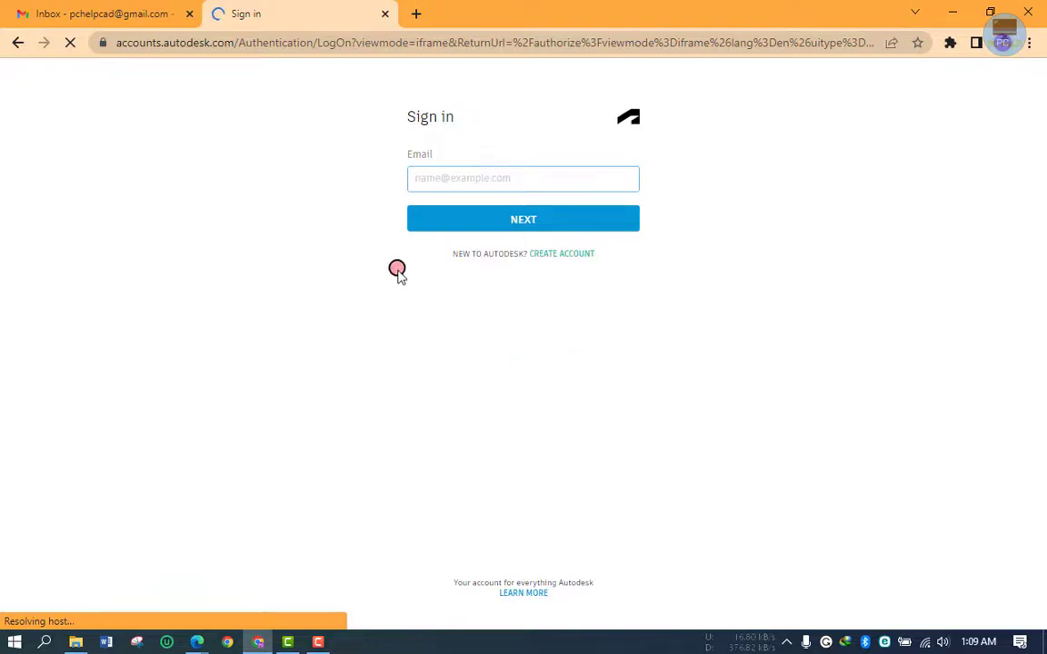
pyautogui.click(560, 259)
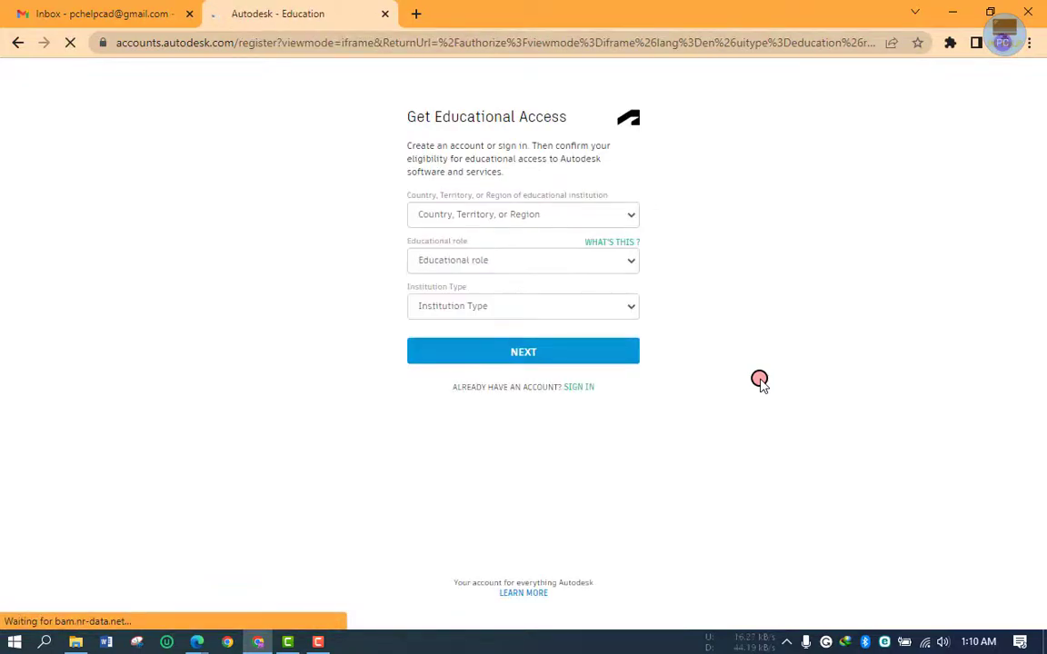
pyautogui.click(538, 215)
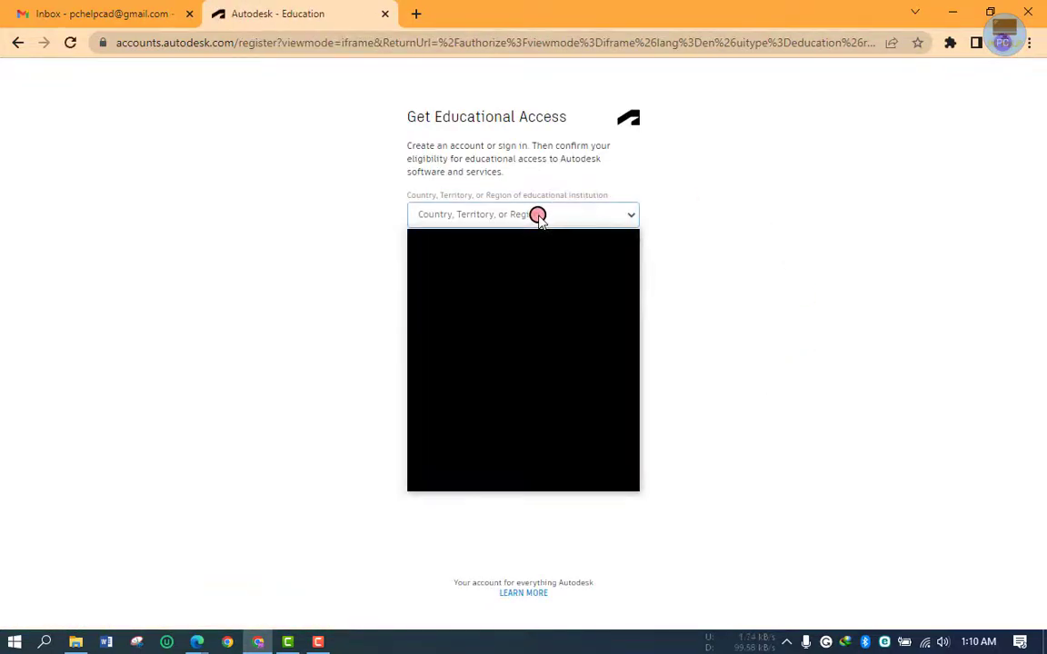
pyautogui.write('sri')
pyautogui.press('Return')
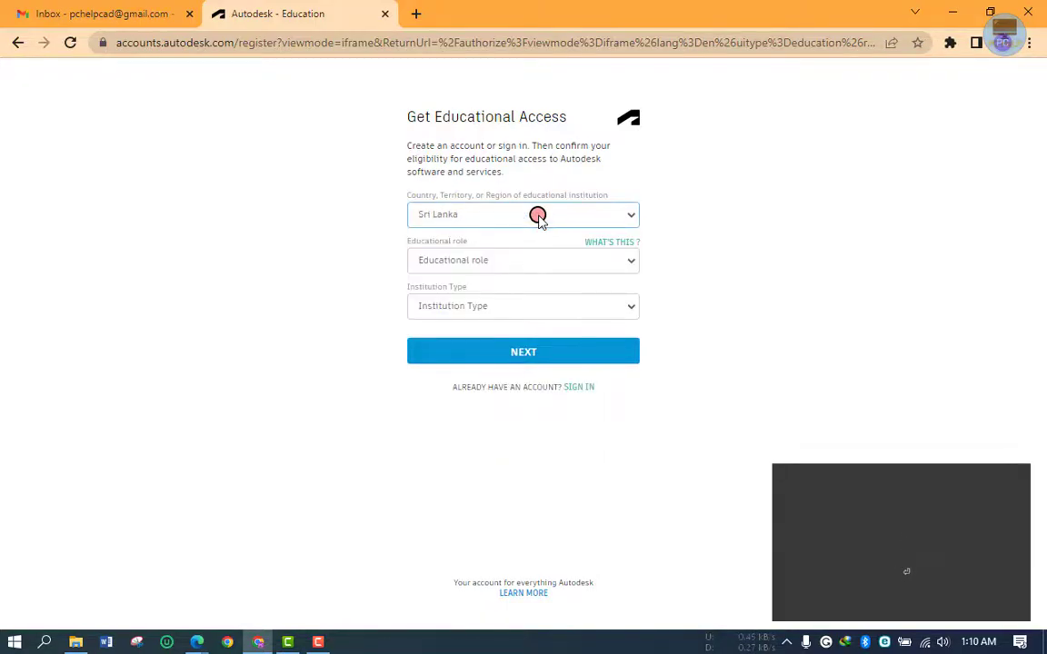
# Step: Choose Student as the role and University/Post-Secondary as the institution type
pyautogui.click(471, 263)
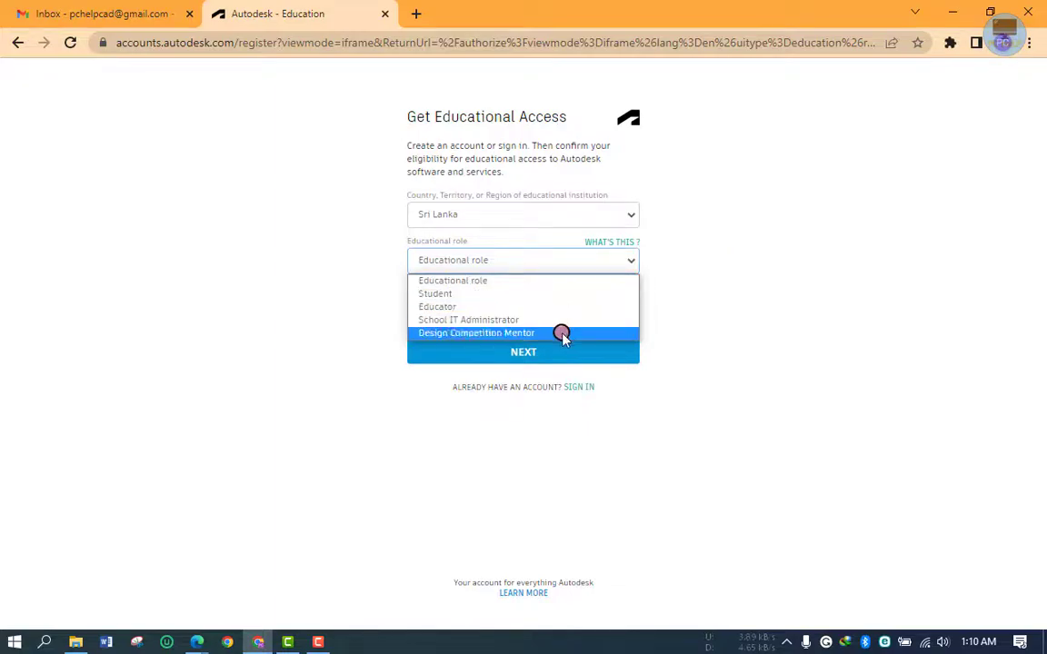
pyautogui.click(563, 296)
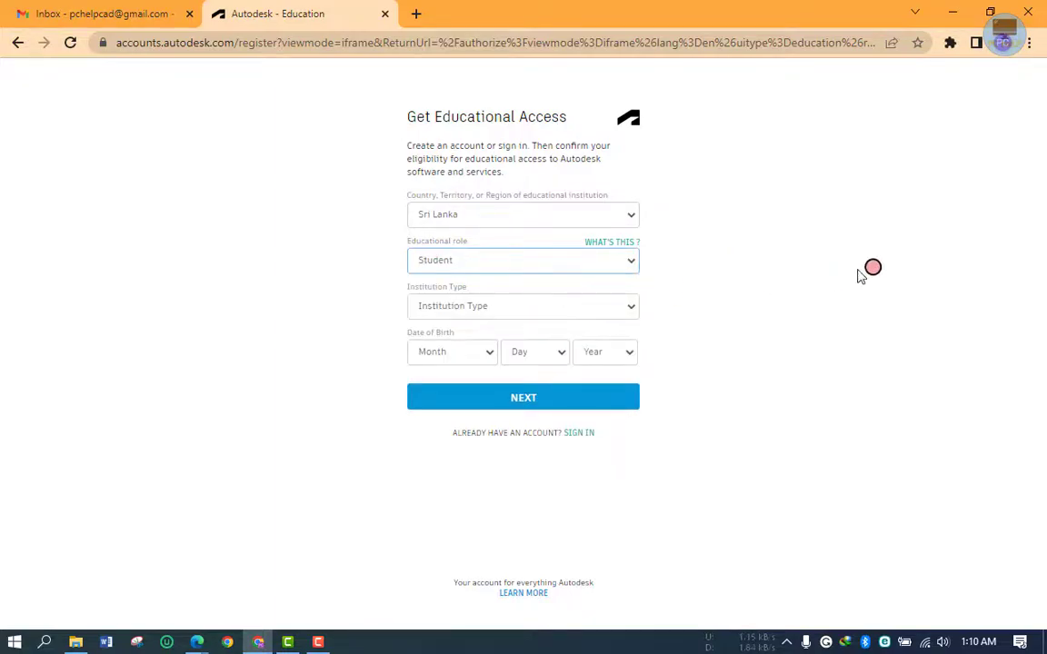
pyautogui.click(573, 309)
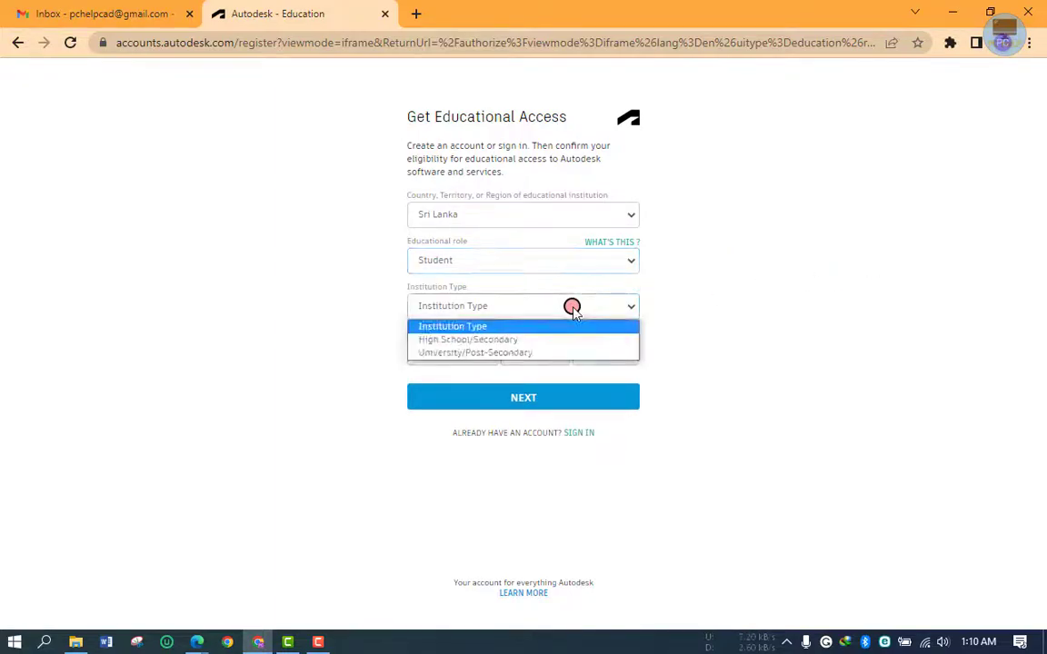
pyautogui.click(471, 354)
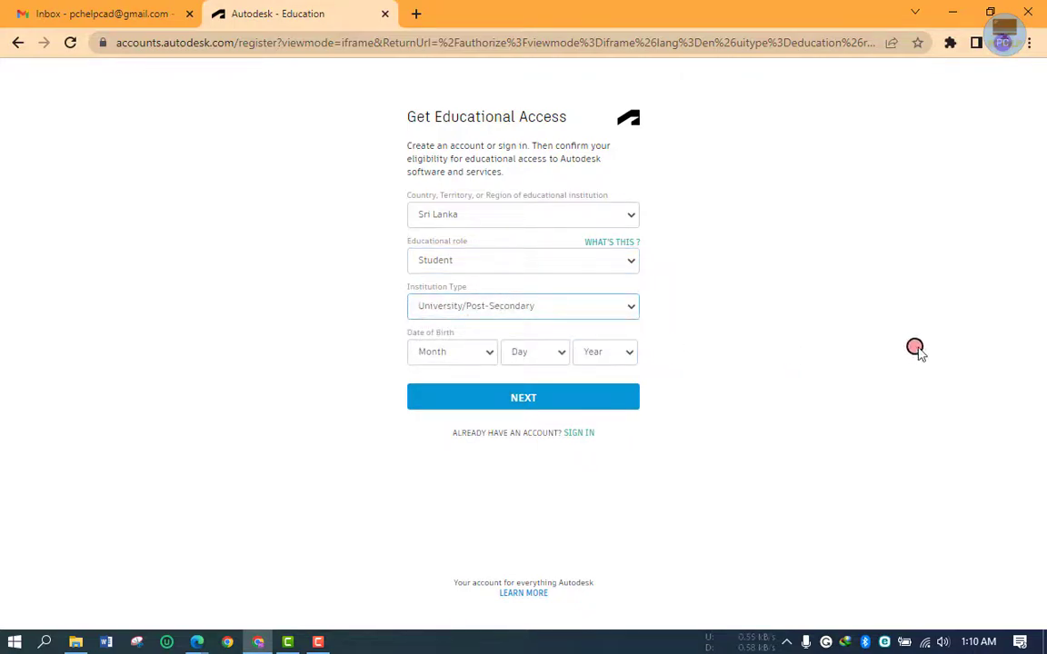
pyautogui.click(447, 354)
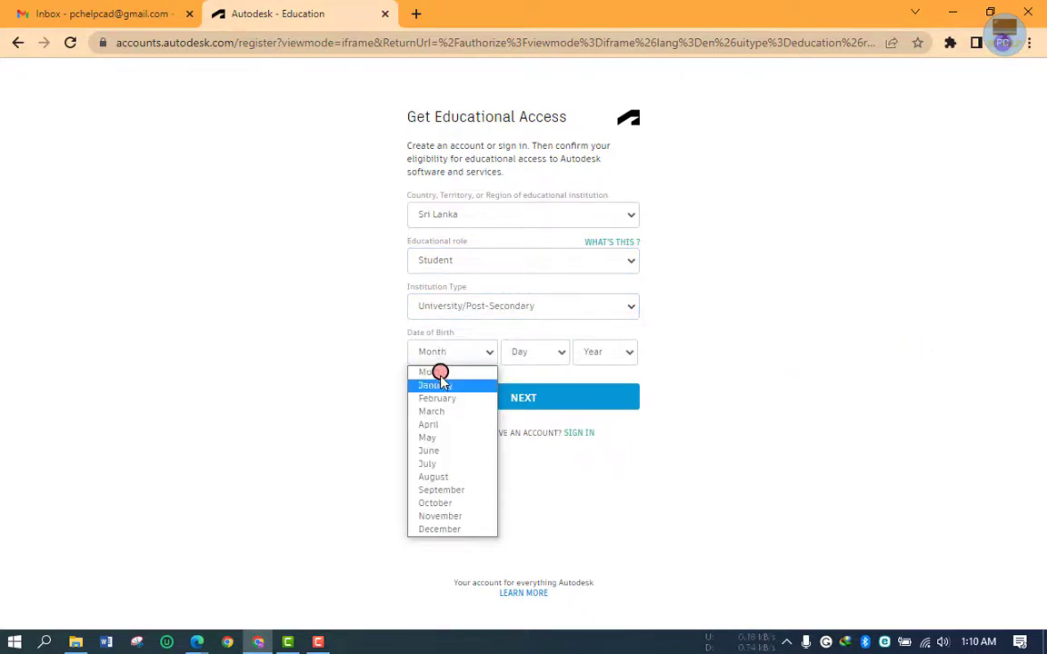
pyautogui.click(441, 529)
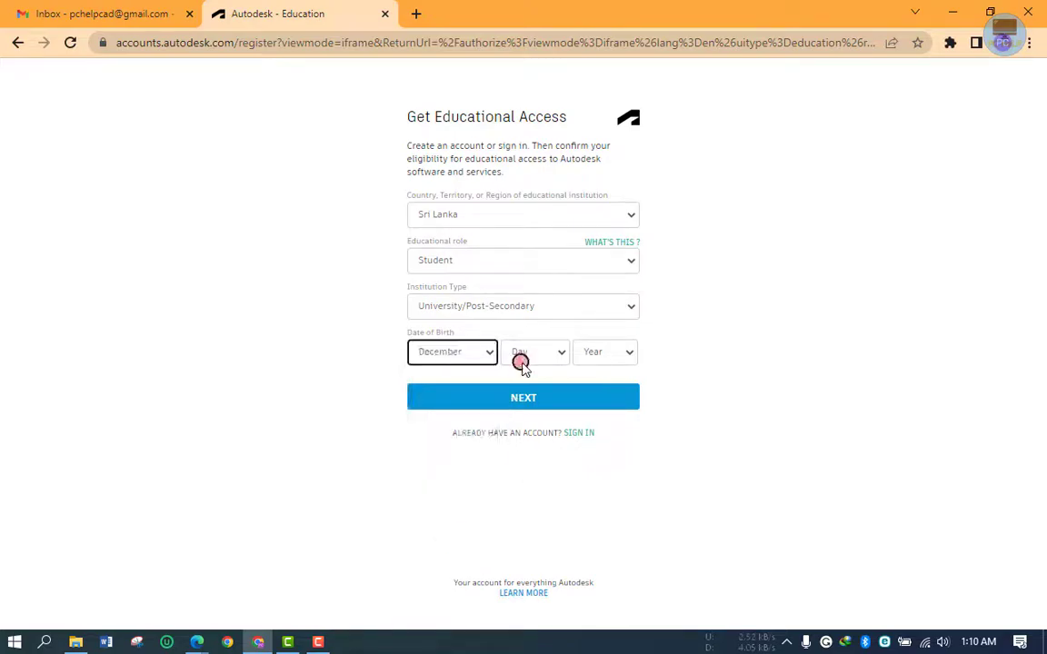
pyautogui.click(525, 357)
pyautogui.click(523, 387)
pyautogui.click(623, 358)
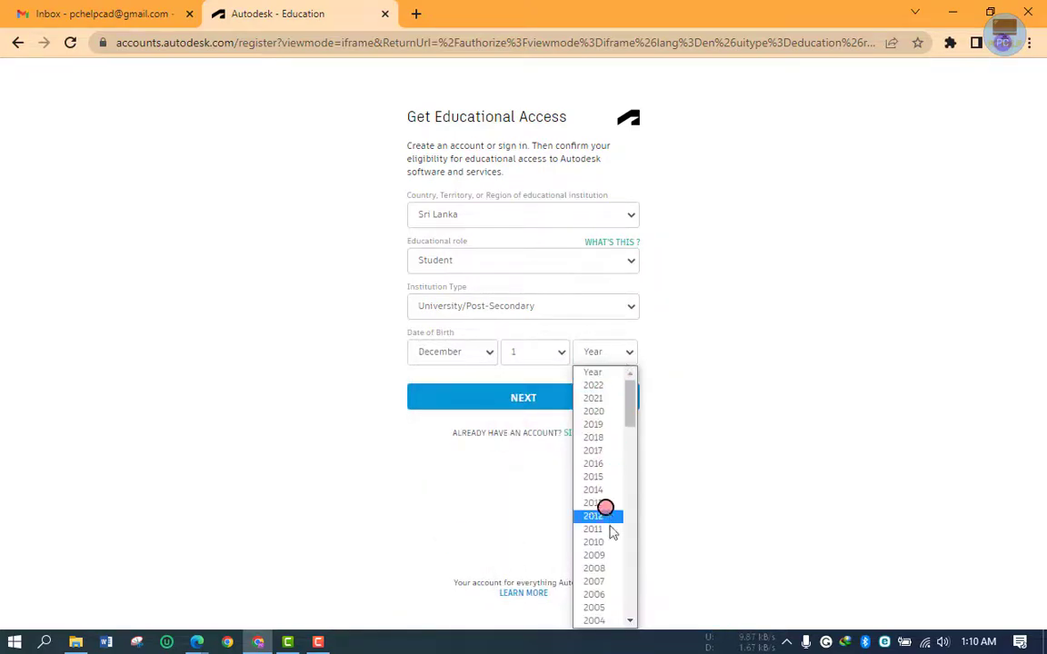
pyautogui.scroll(-2, 604, 507)
pyautogui.scroll(-3, 604, 507)
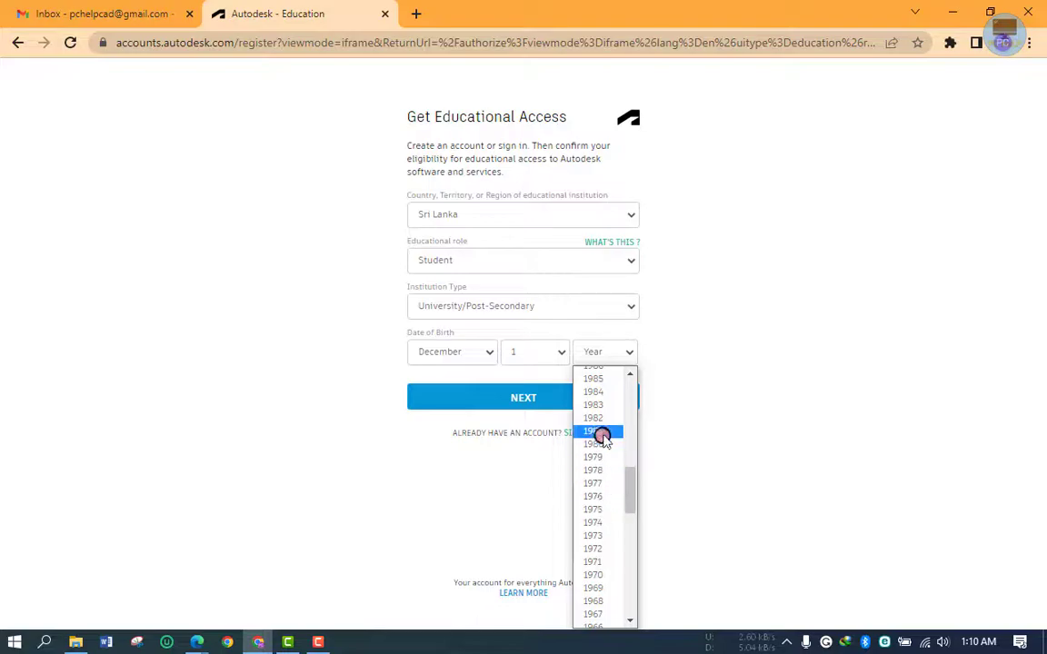
pyautogui.scroll(3, 599, 418)
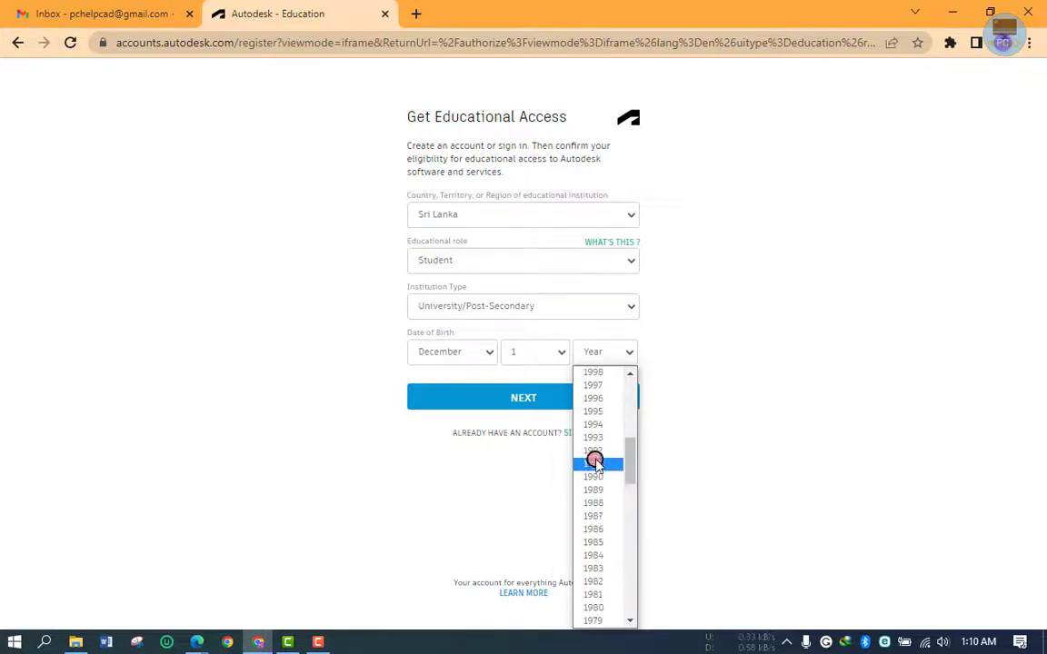
pyautogui.click(595, 438)
pyautogui.click(617, 402)
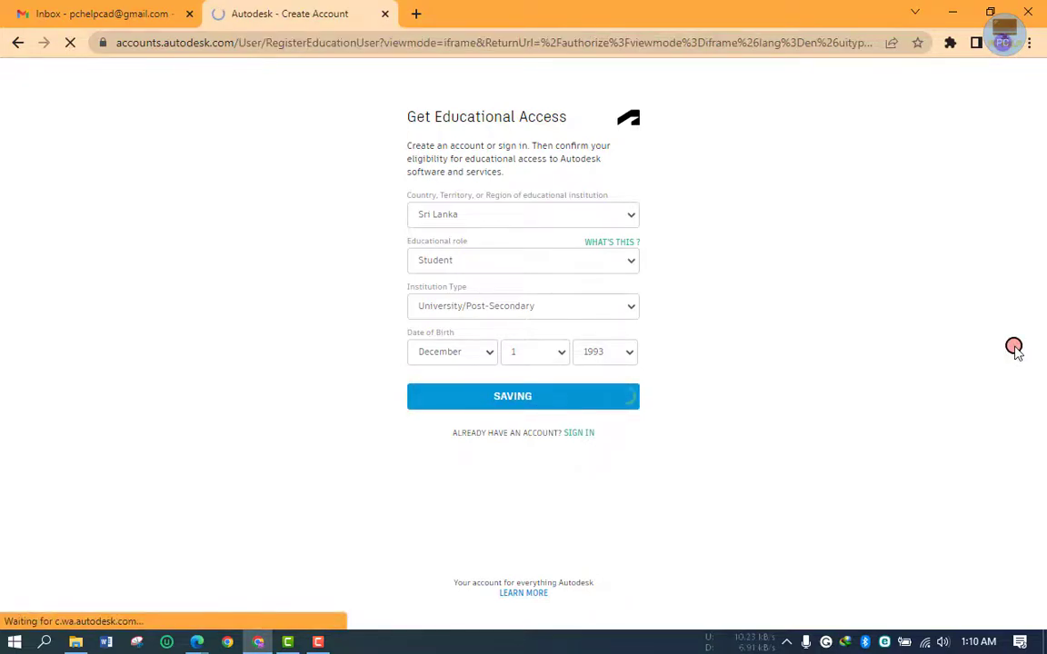
# Step: Enter the first name, last name and email address, then copy the email
pyautogui.click(480, 173)
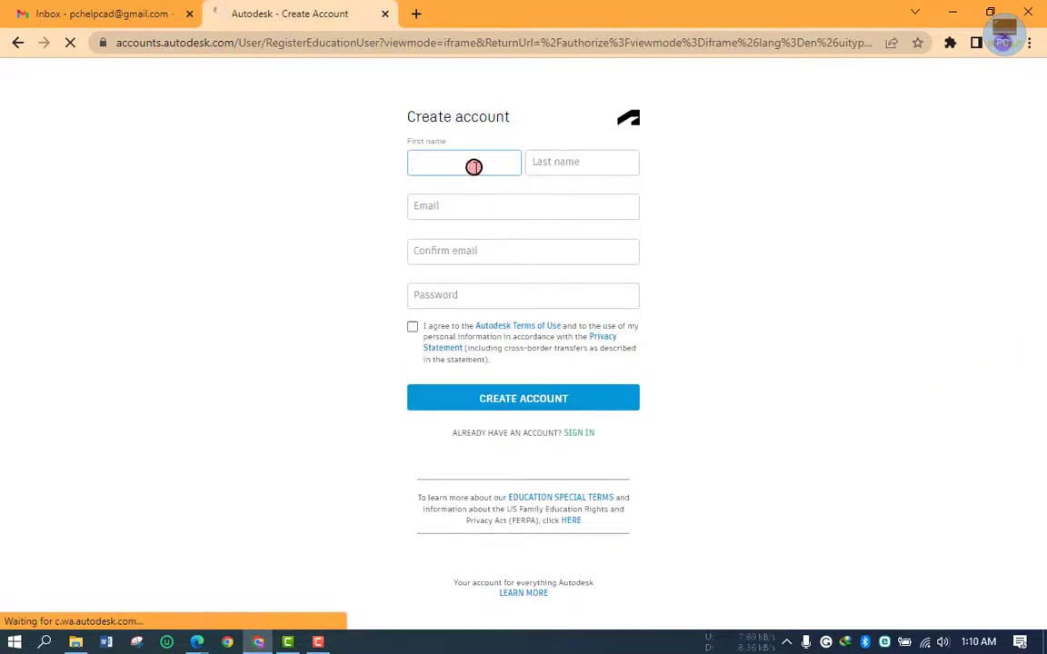
pyautogui.write('PC')
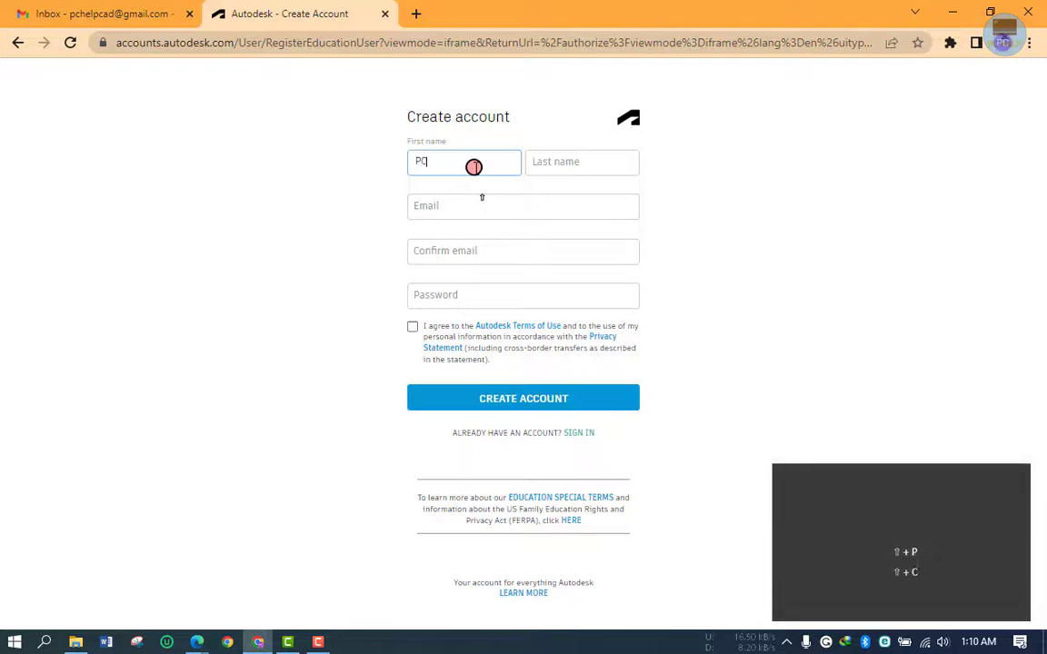
pyautogui.press('Tab')
pyautogui.write('HeLP')
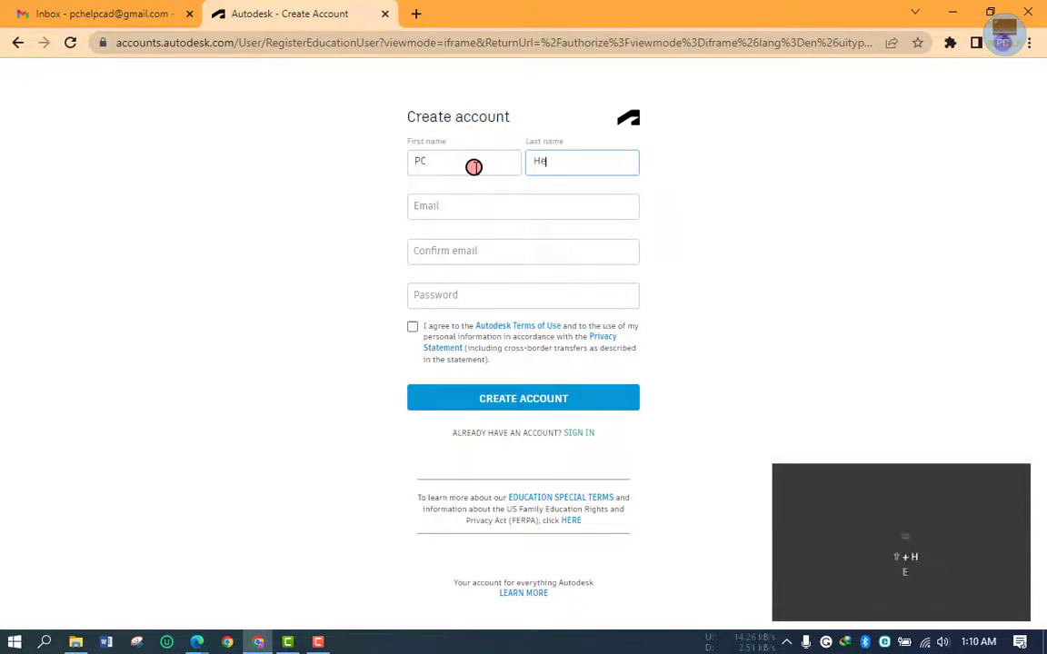
pyautogui.press('Tab')
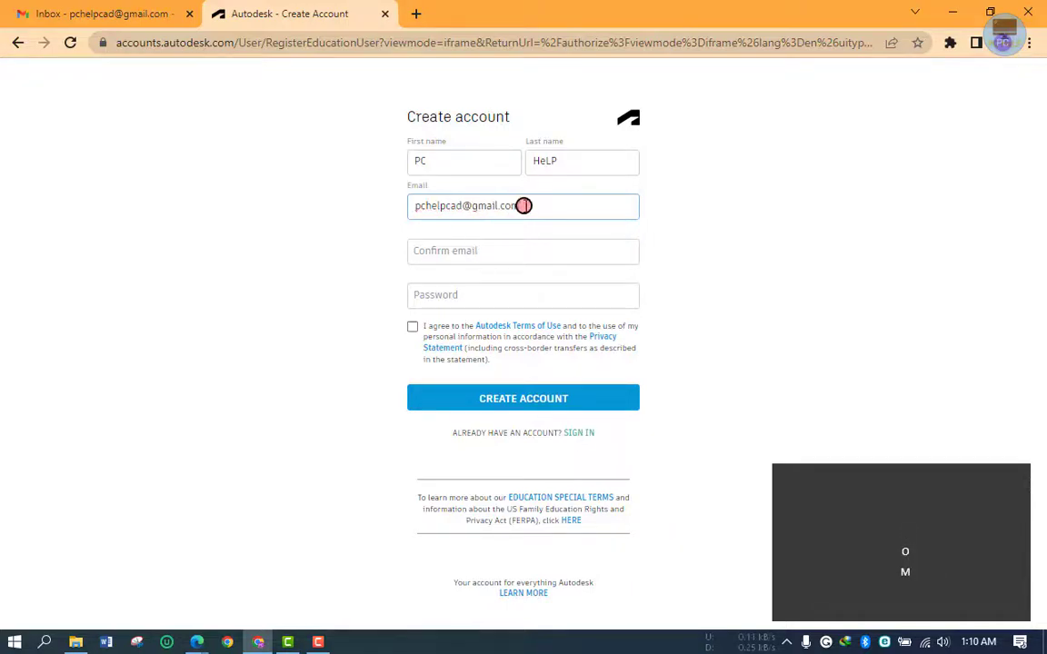
pyautogui.hotkey('ctrl', 'a')
pyautogui.hotkey('ctrl', 'c')
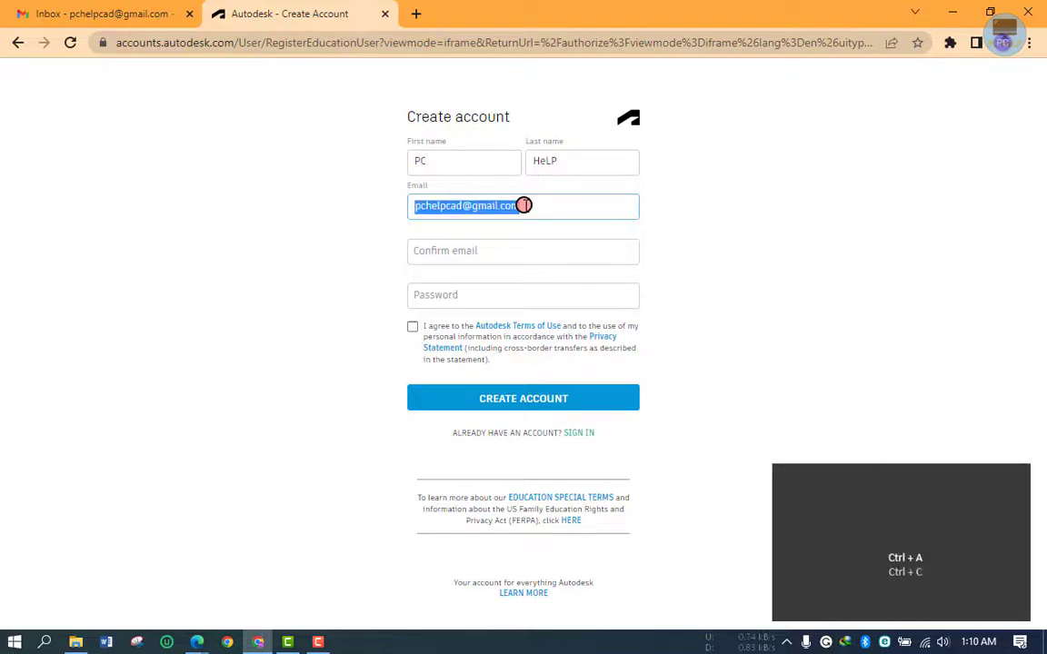
# Step: Paste the email into Confirm email, enter a password and accept the terms of use
pyautogui.click(525, 258)
pyautogui.hotkey('ctrl', 'v')
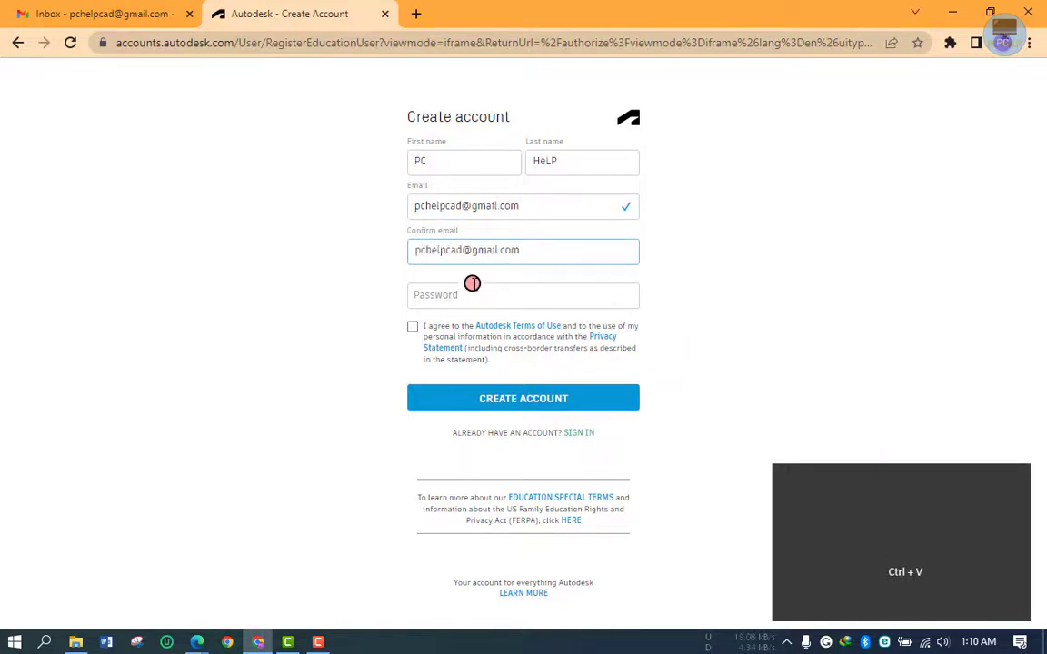
pyautogui.click(471, 285)
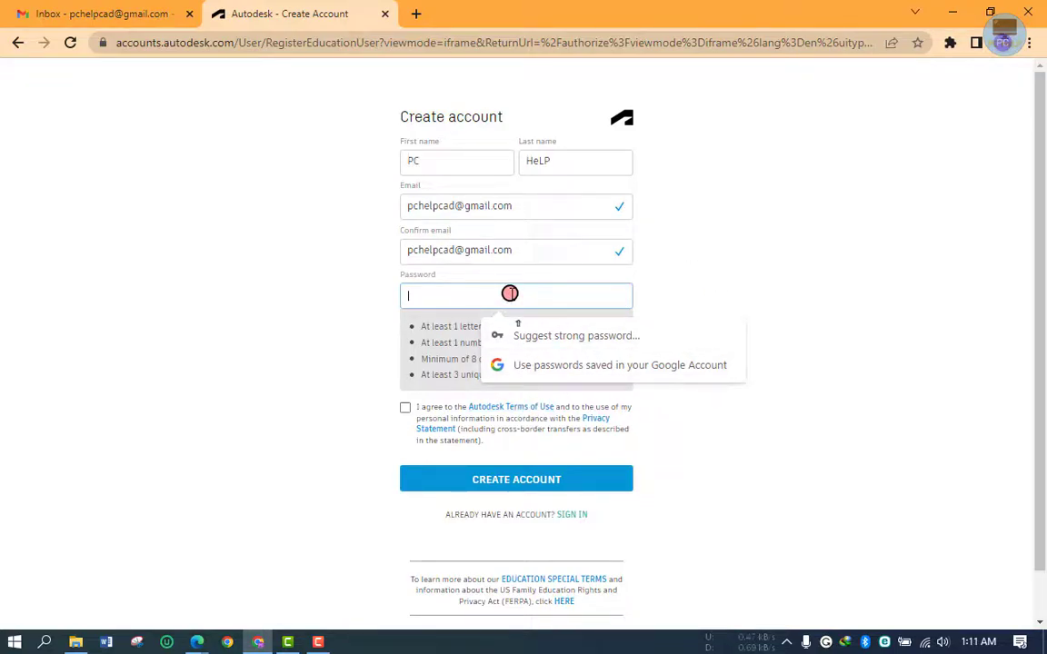
pyautogui.write('p')
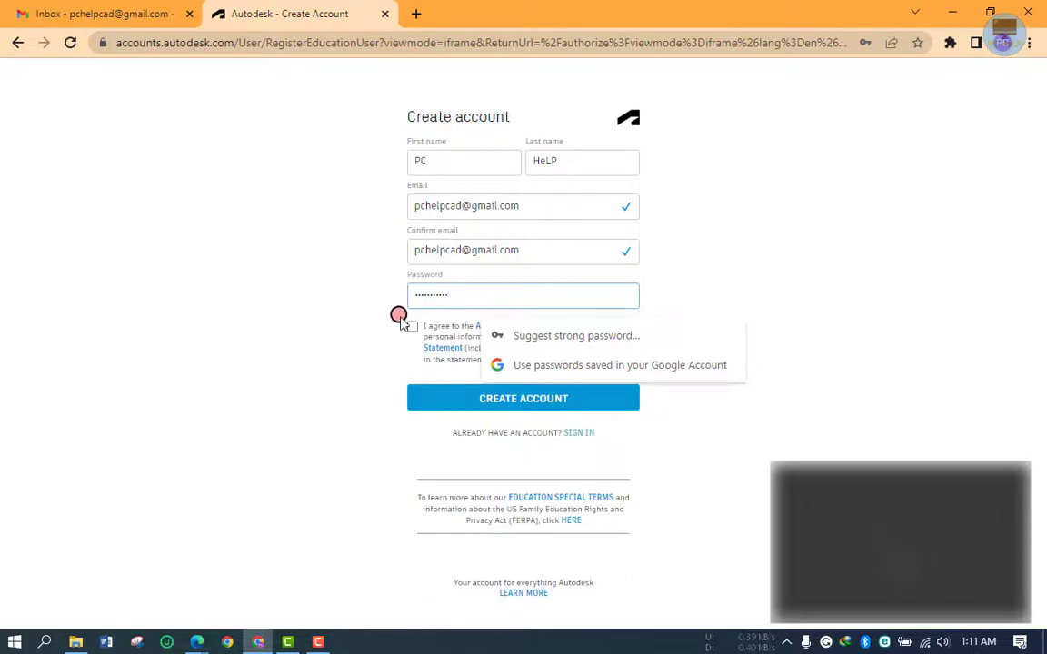
pyautogui.click(415, 328)
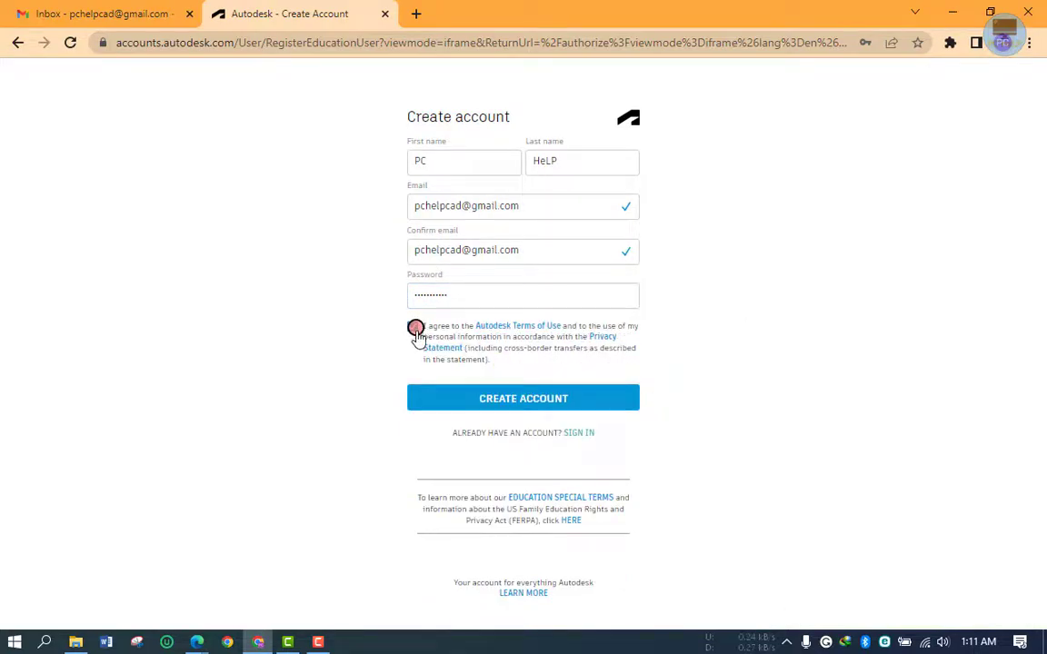
# Step: Create the account, declining Chrome's and Google Account's offers to save the password
pyautogui.click(495, 399)
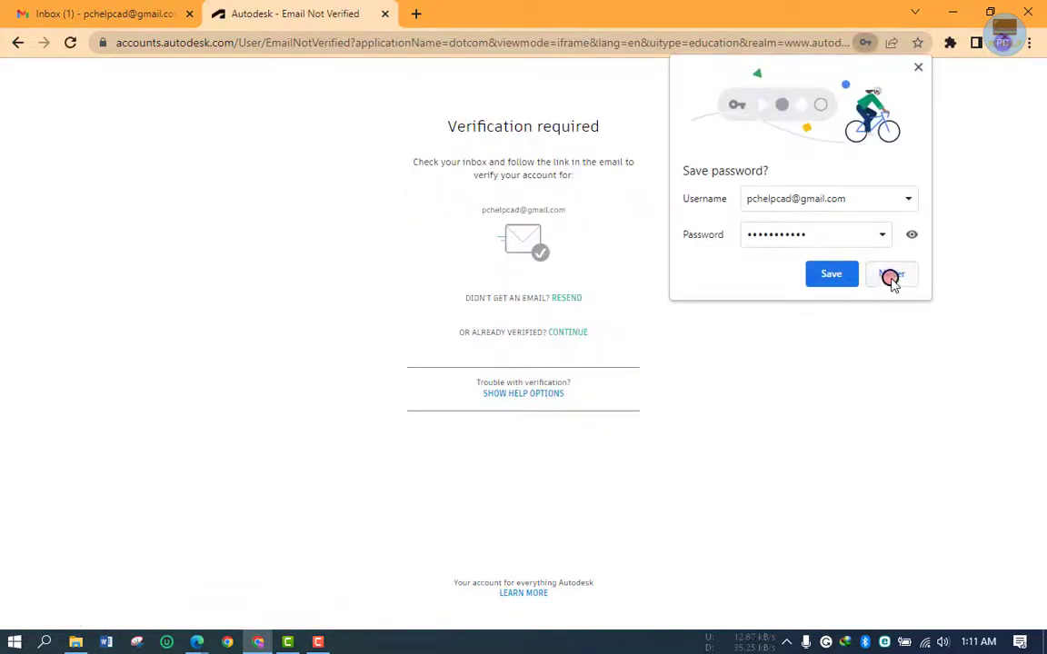
pyautogui.click(843, 275)
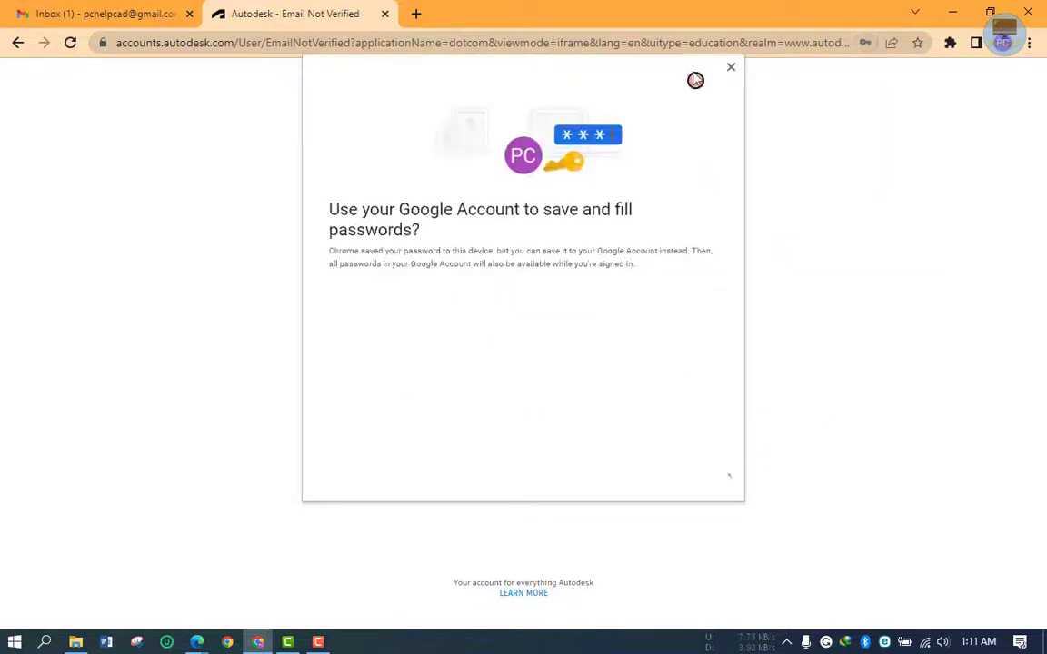
pyautogui.click(730, 66)
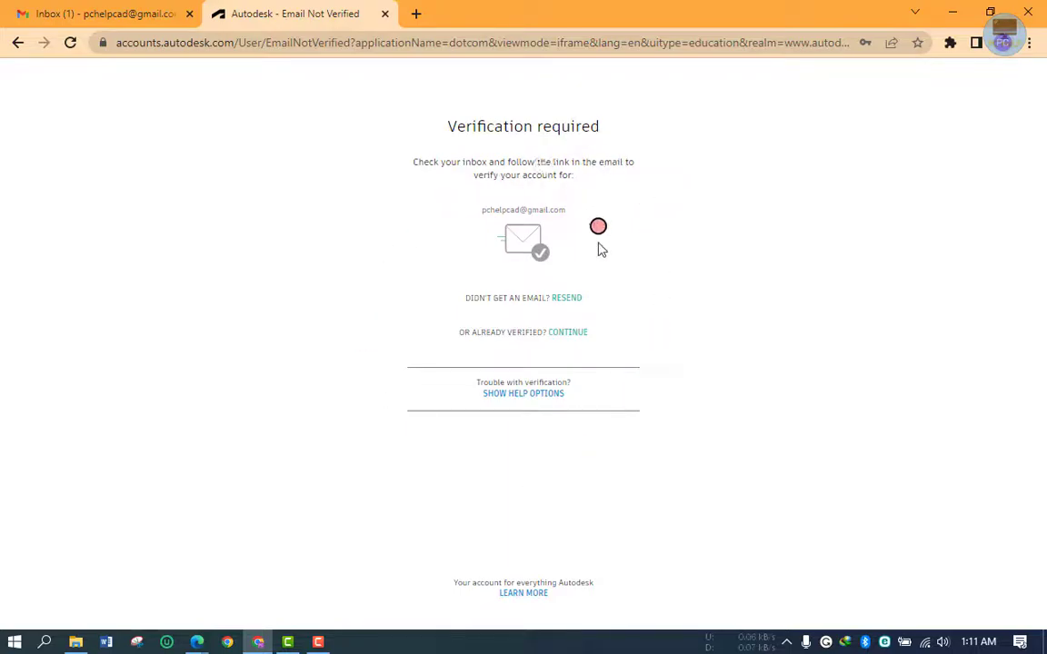
# Step: Open the 'Verify your Autodesk account' email in Gmail and verify the address
pyautogui.click(71, 13)
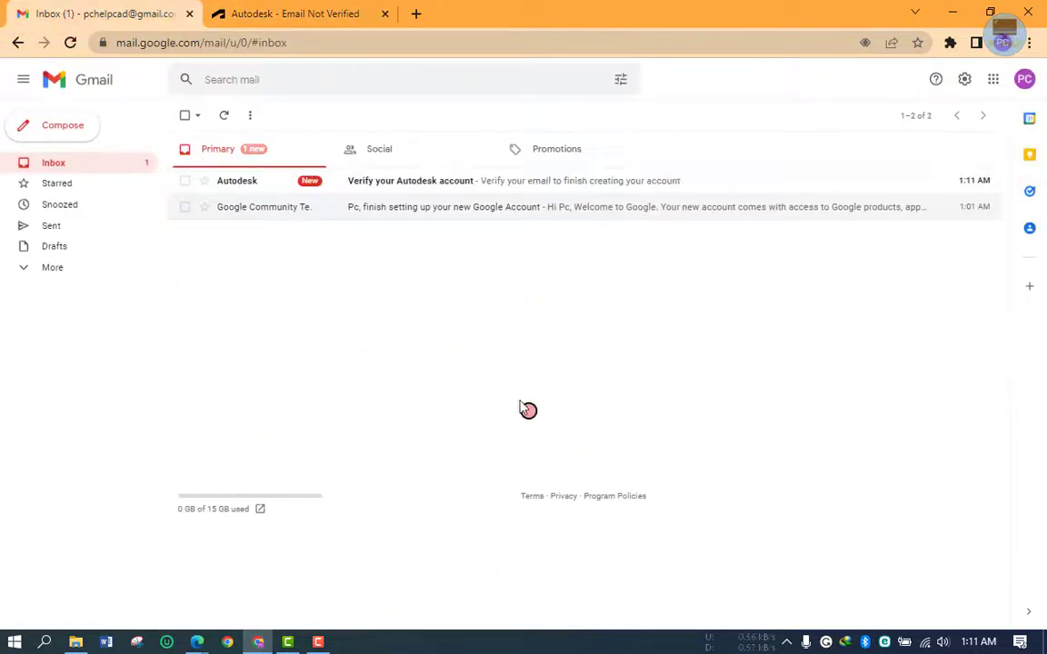
pyautogui.click(396, 179)
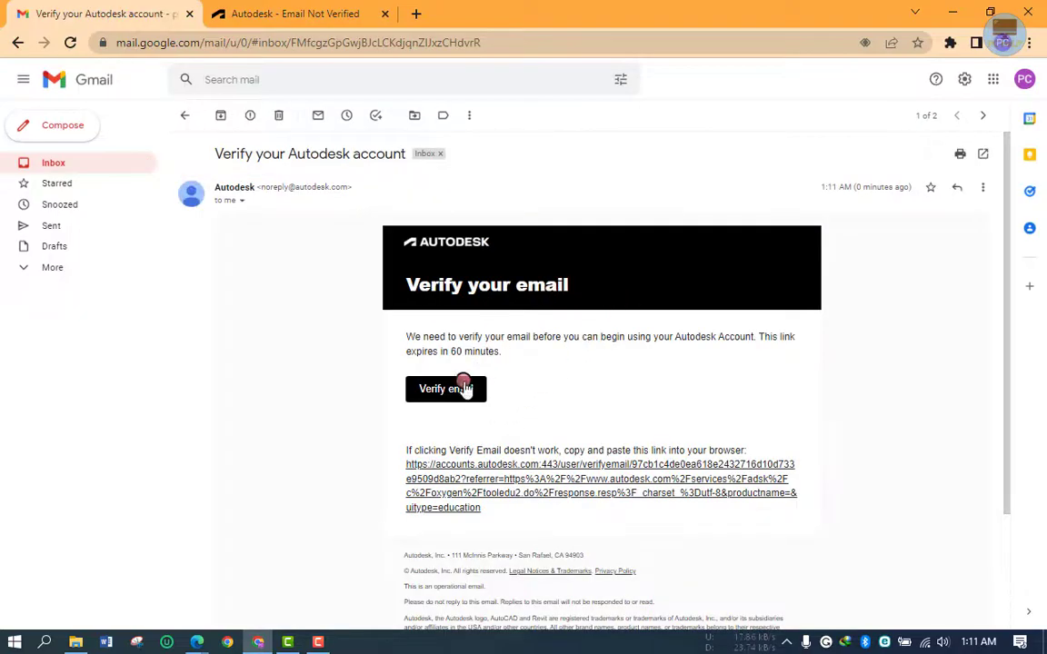
pyautogui.click(460, 389)
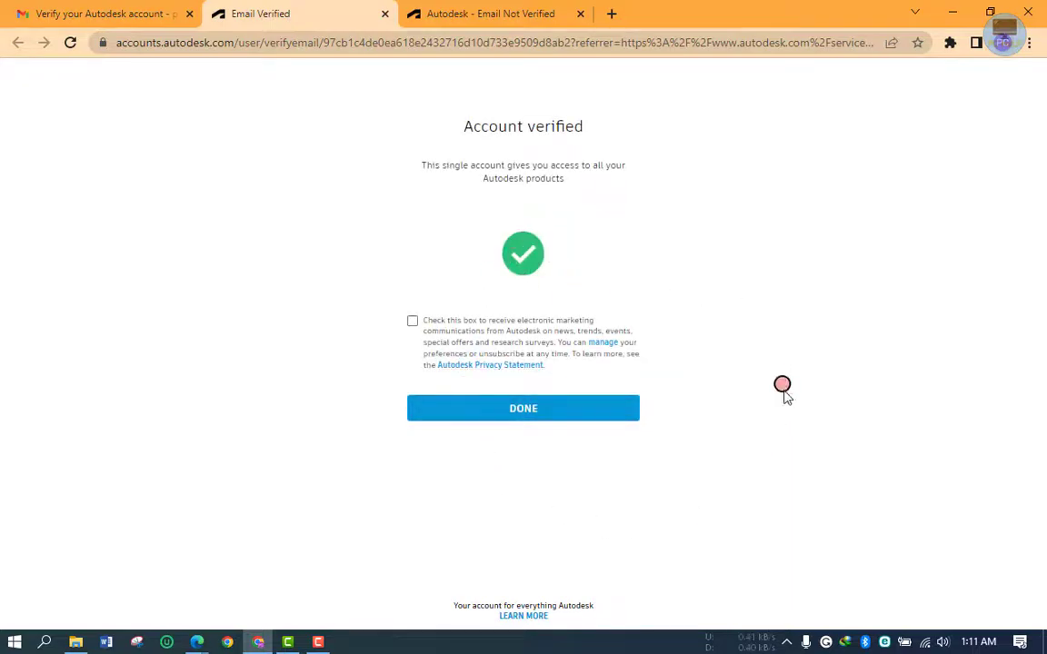
# Step: Finish verification, close the old tab and choose University of Peradeniya as the institution
pyautogui.click(542, 412)
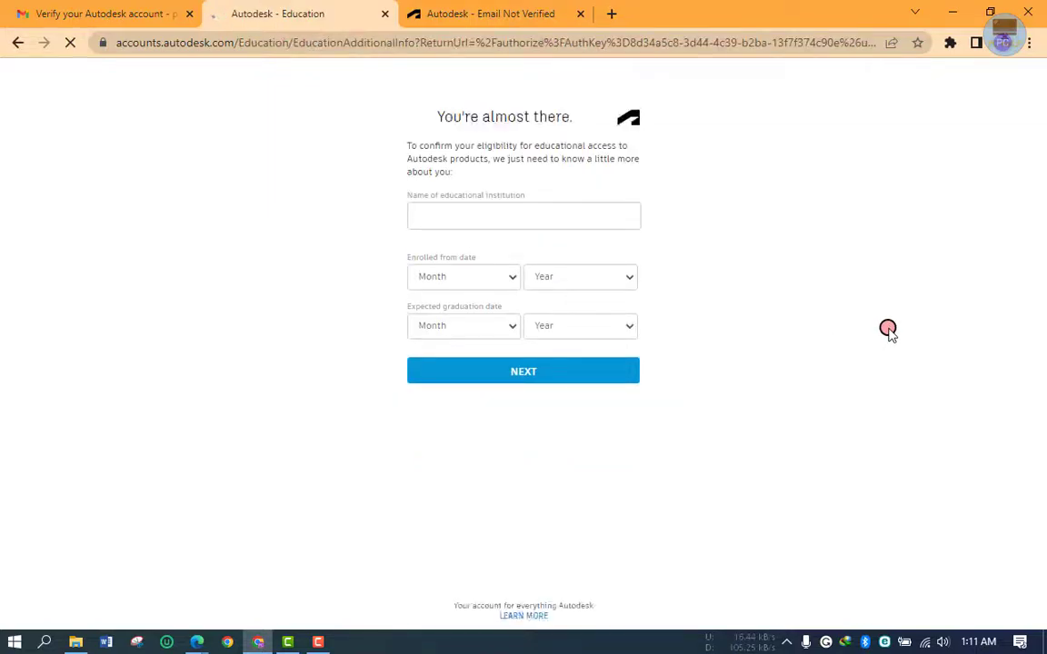
pyautogui.click(579, 14)
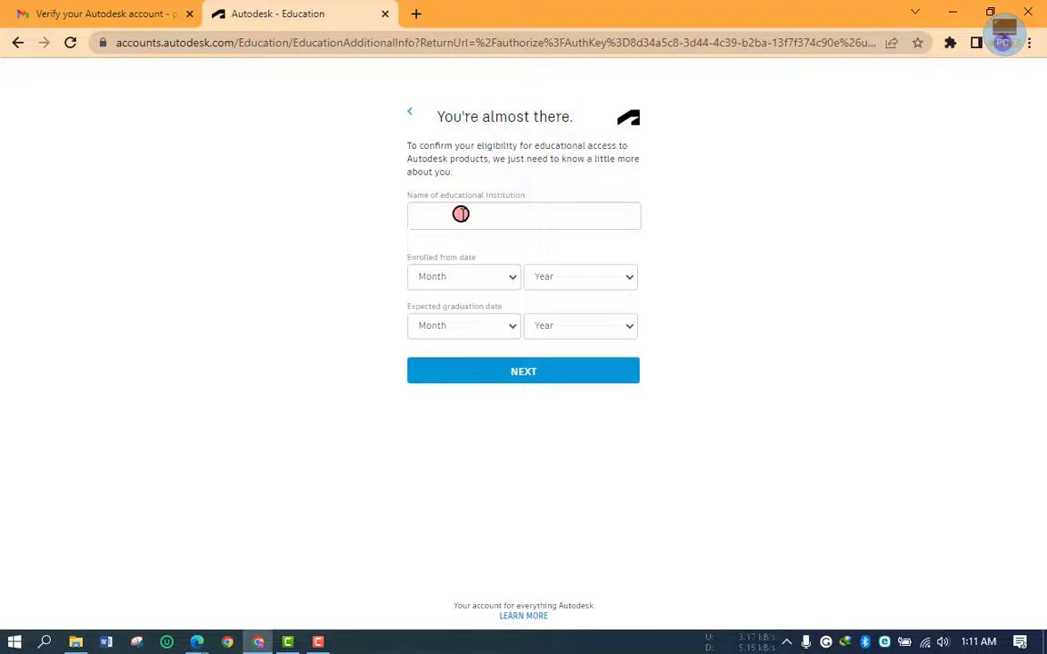
pyautogui.write('pera')
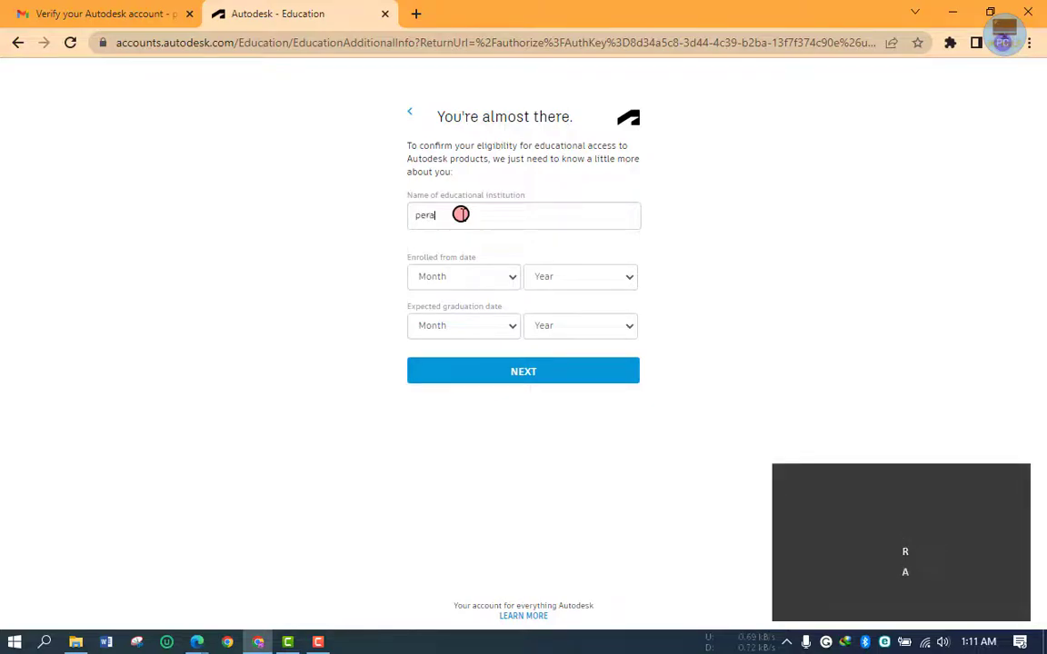
pyautogui.write('deniya')
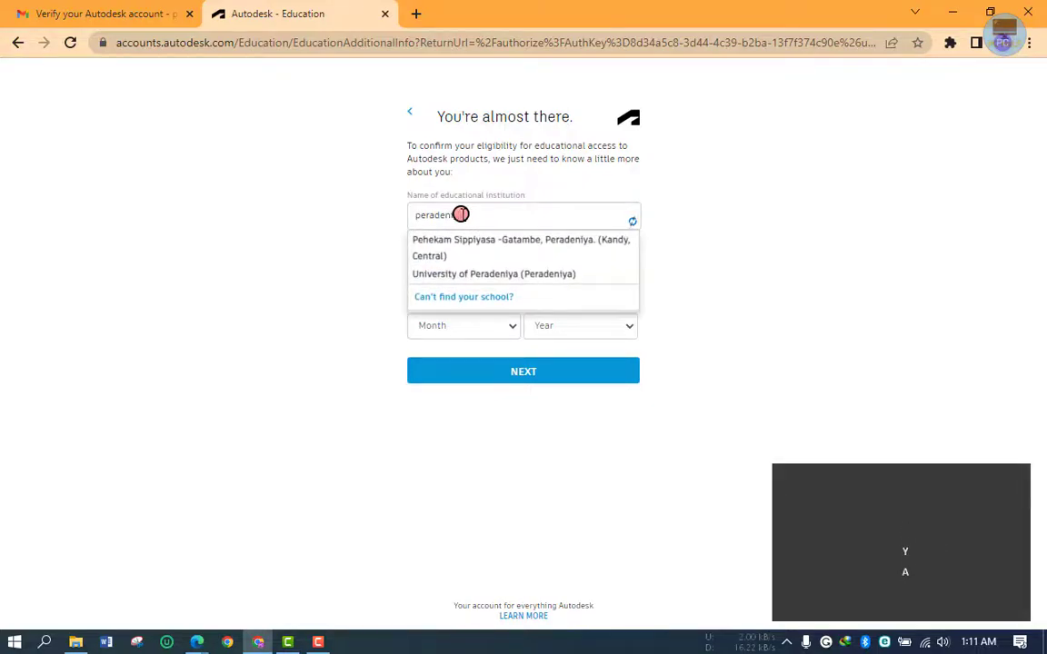
pyautogui.click(547, 276)
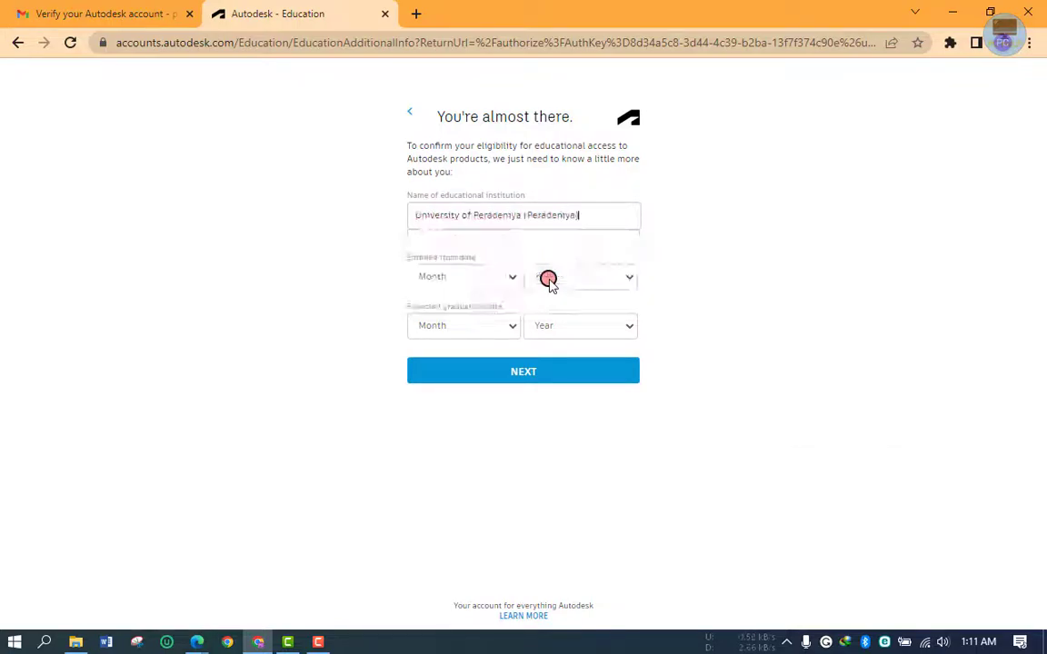
# Step: Set enrolment to January 2020 and graduation to January 2024, then submit
pyautogui.click(499, 279)
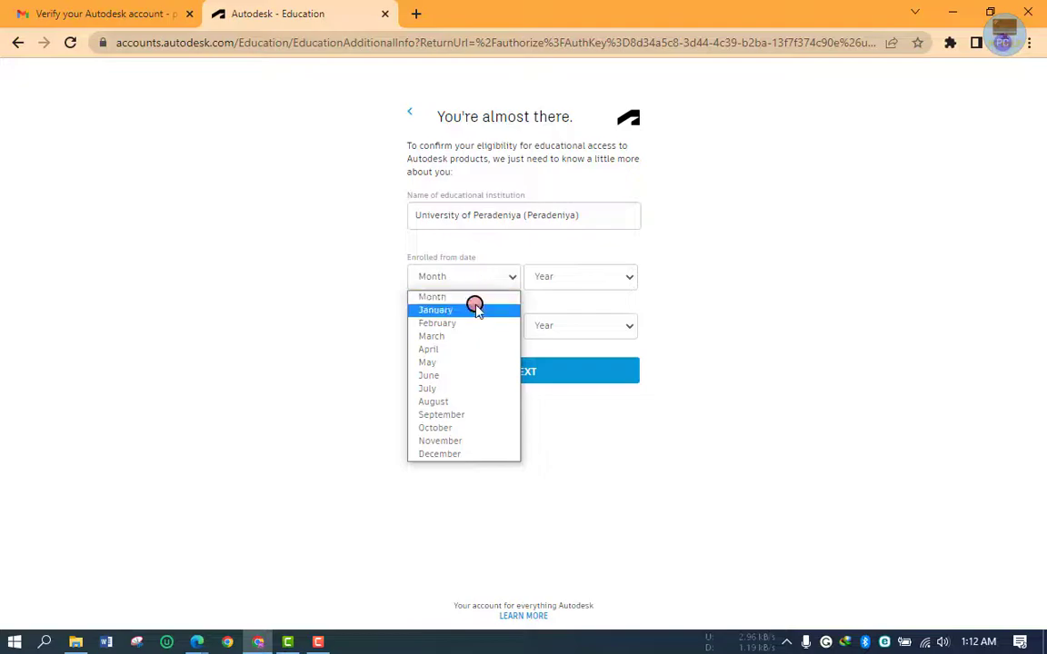
pyautogui.click(474, 309)
pyautogui.click(556, 281)
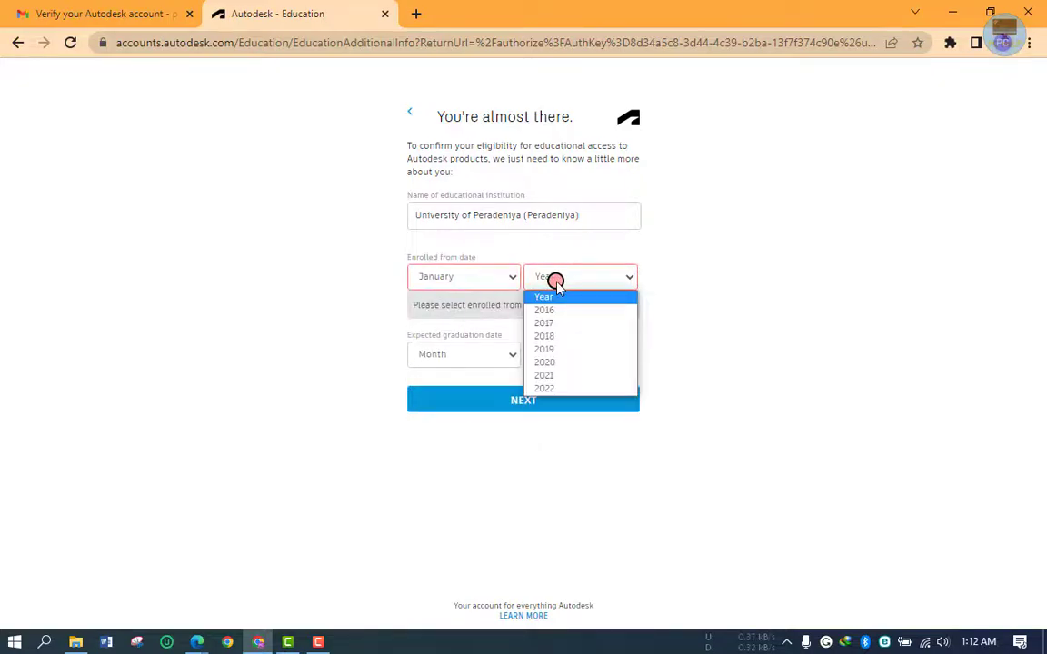
pyautogui.click(560, 362)
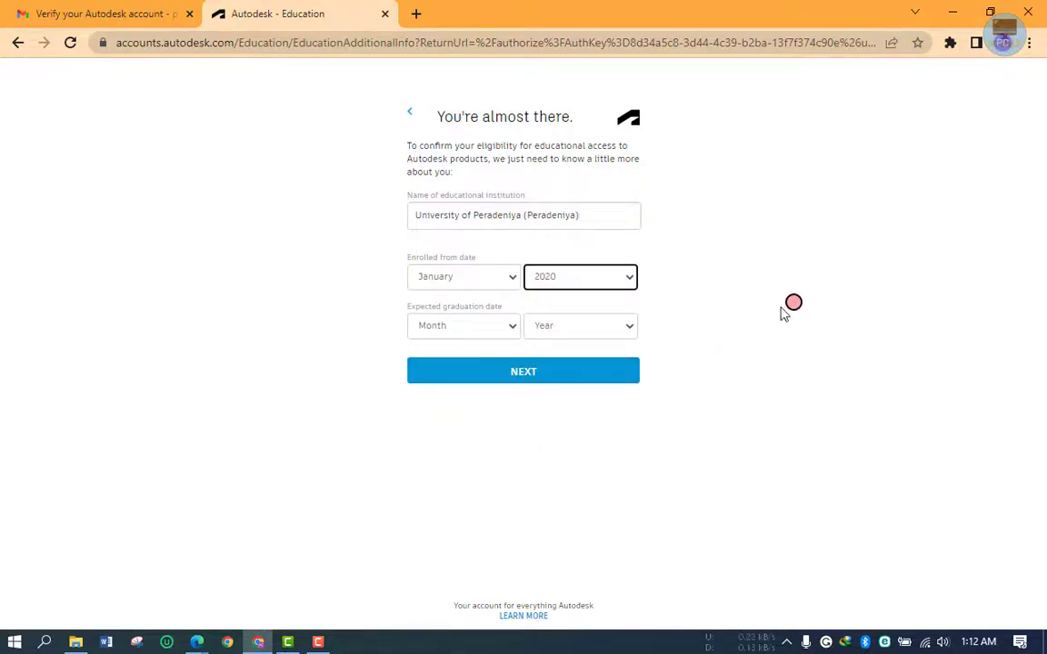
pyautogui.click(482, 329)
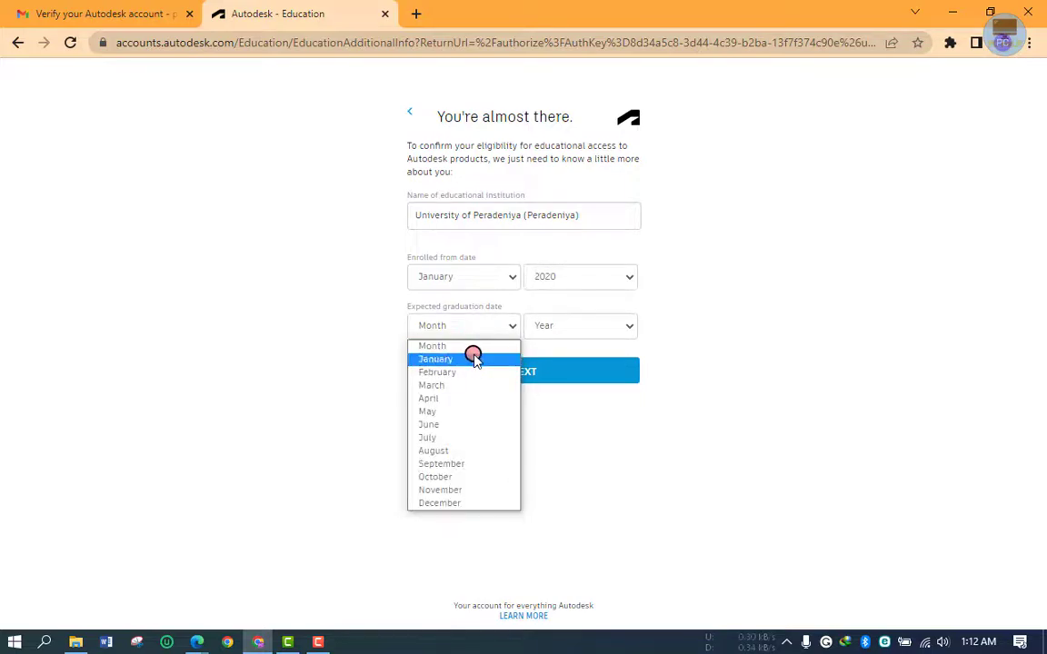
pyautogui.click(474, 359)
pyautogui.click(552, 329)
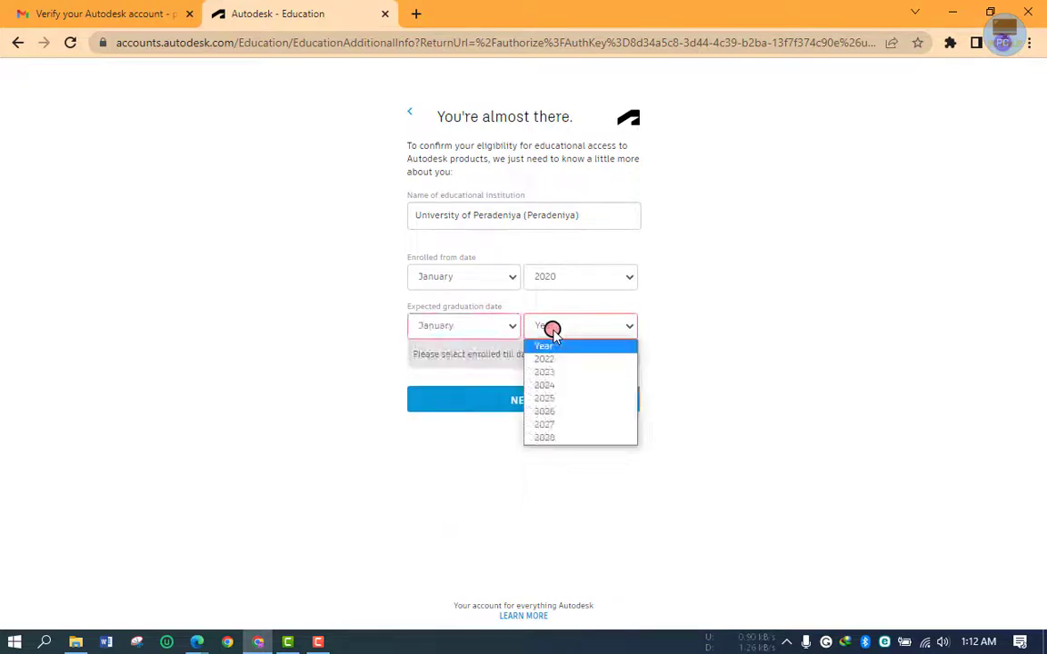
pyautogui.click(549, 384)
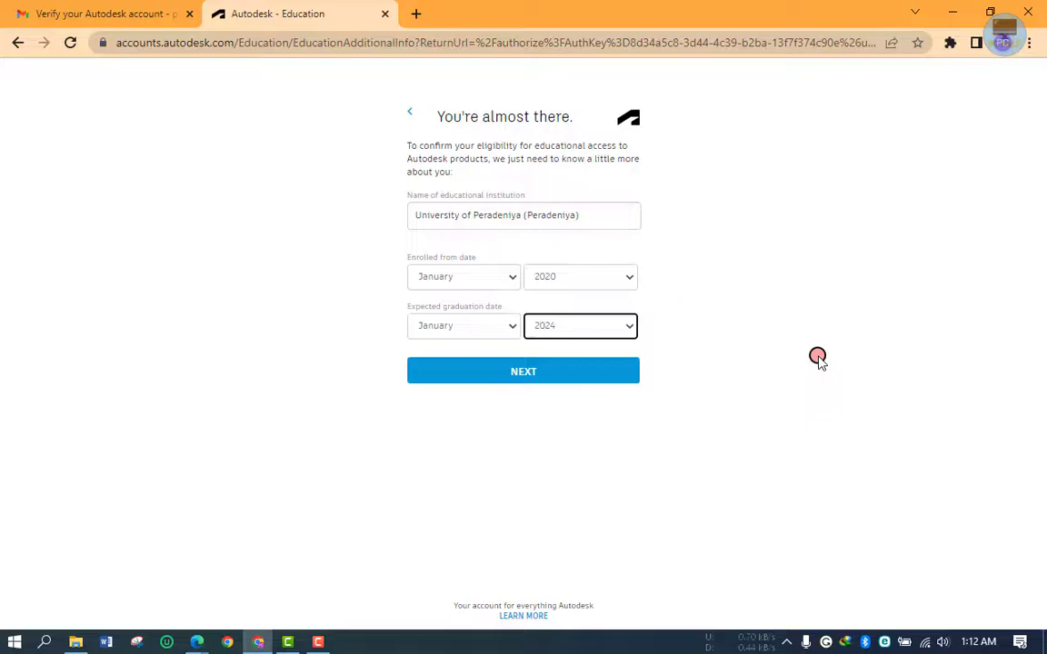
pyautogui.click(534, 375)
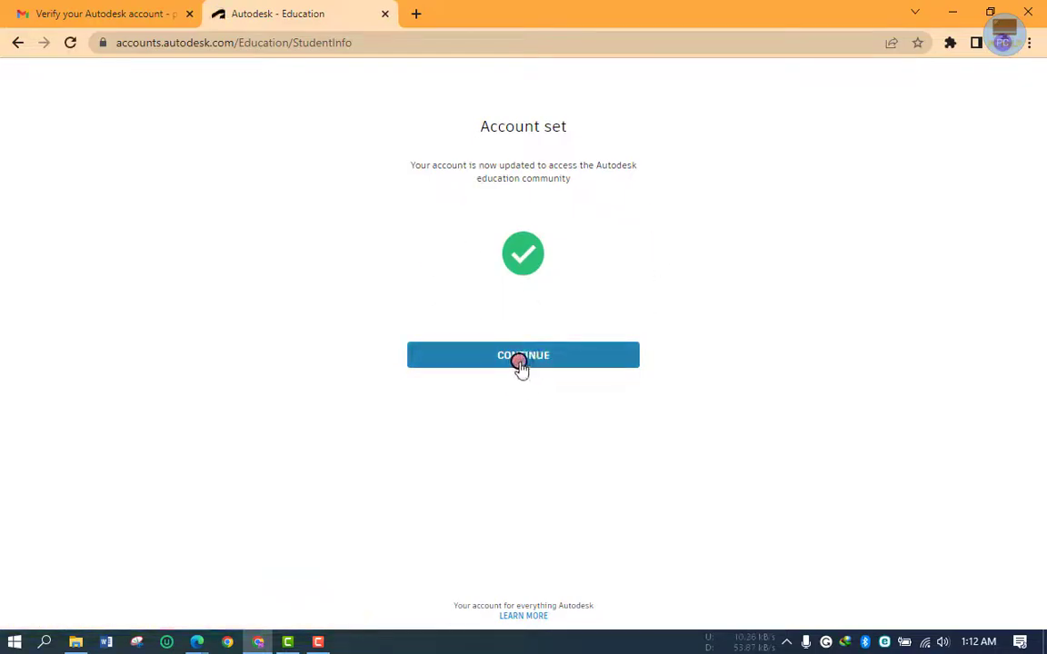
# Step: Continue to the education products page and start eligibility confirmation from the AutoCAD card
pyautogui.click(521, 361)
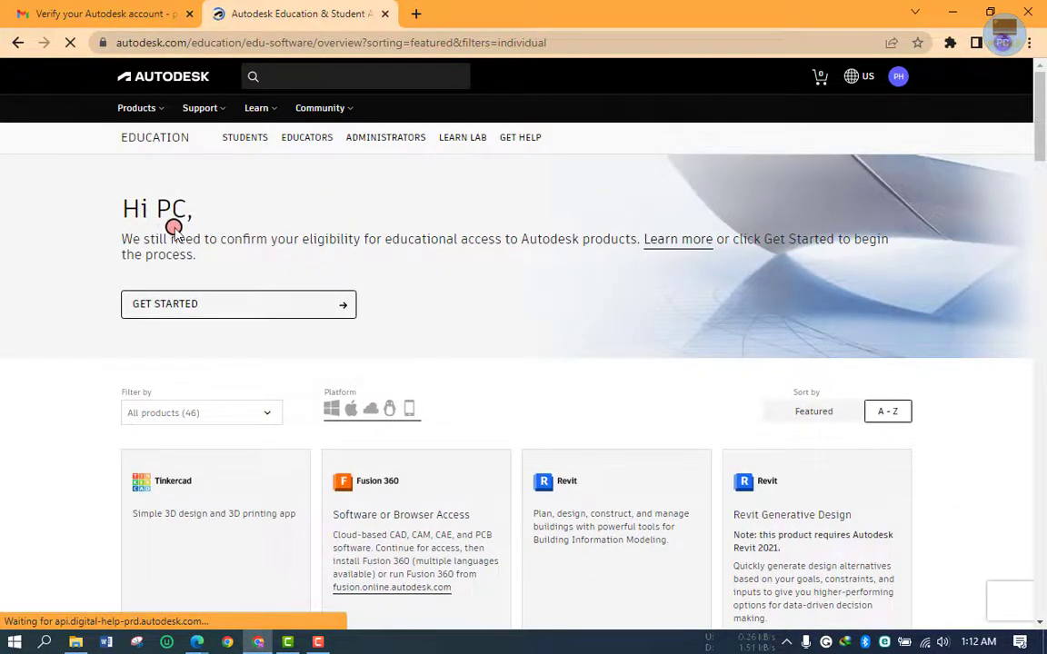
pyautogui.scroll(-1, 696, 274)
pyautogui.scroll(-2, 672, 268)
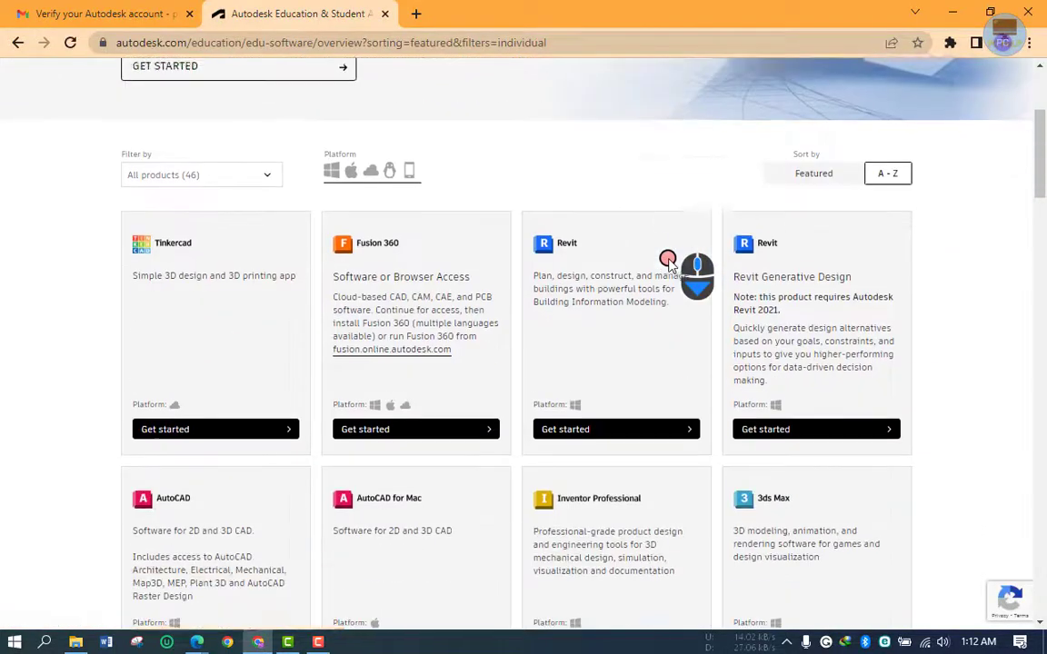
pyautogui.scroll(-2, 809, 259)
pyautogui.scroll(1, 560, 327)
pyautogui.scroll(3, 445, 381)
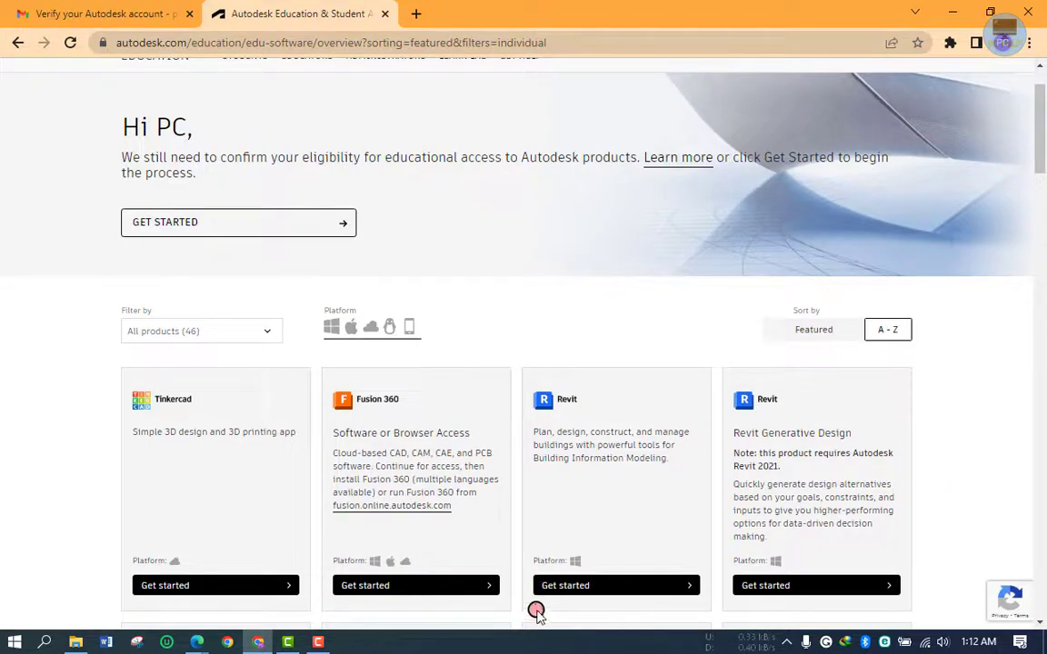
pyautogui.scroll(-3, 805, 568)
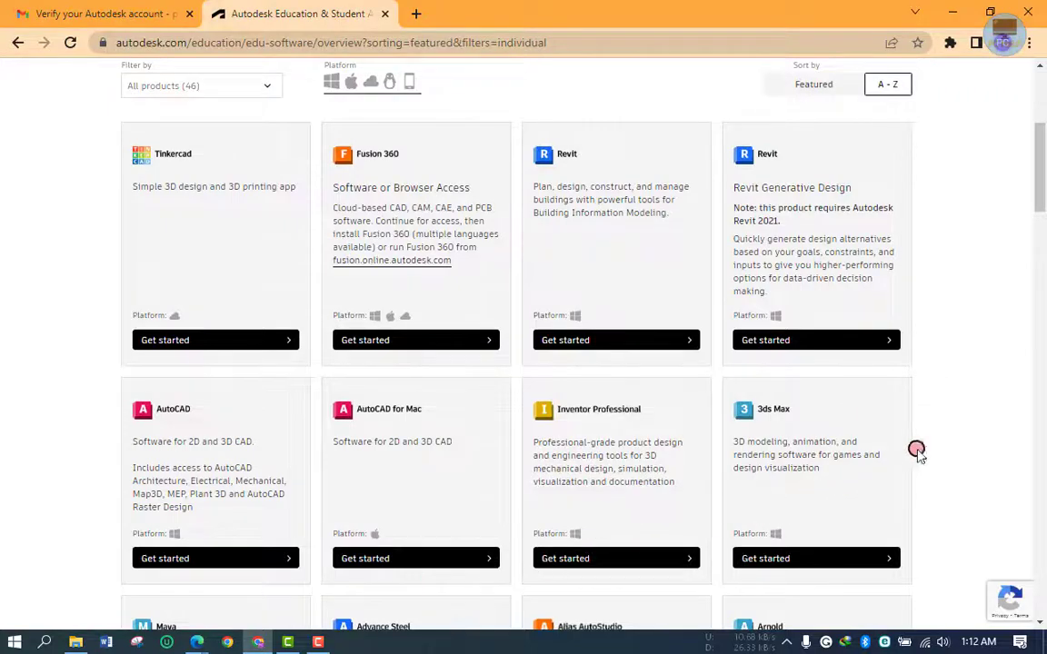
pyautogui.scroll(-1, 849, 419)
pyautogui.click(199, 479)
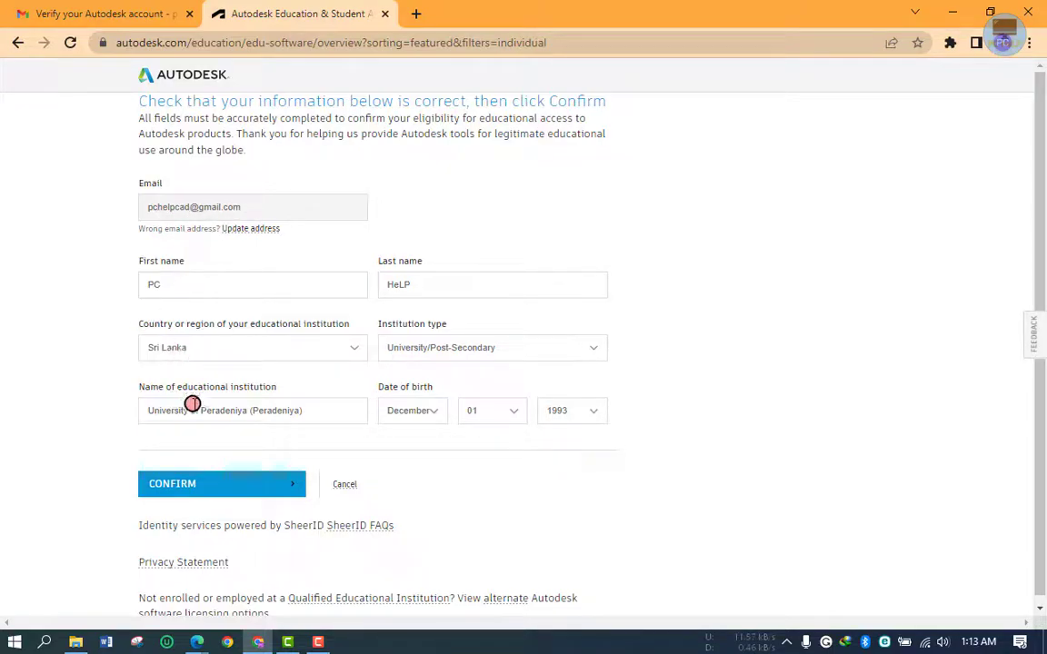
# Step: Confirm the prefilled eligibility details, then close the university sign-in tab that opens
pyautogui.scroll(-1, 536, 477)
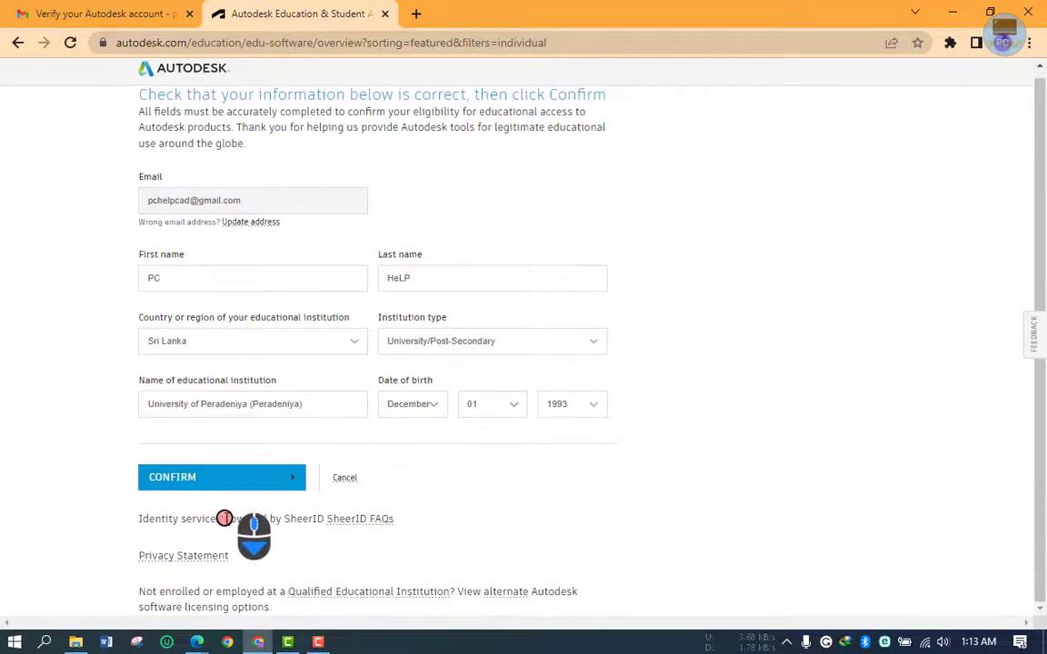
pyautogui.click(220, 486)
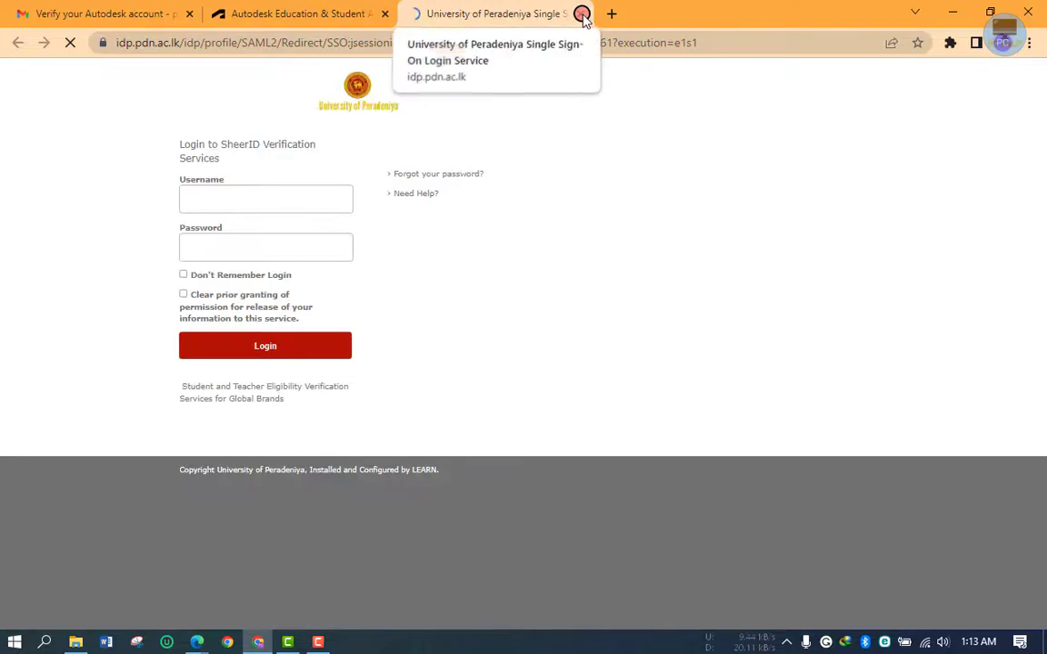
pyautogui.click(581, 13)
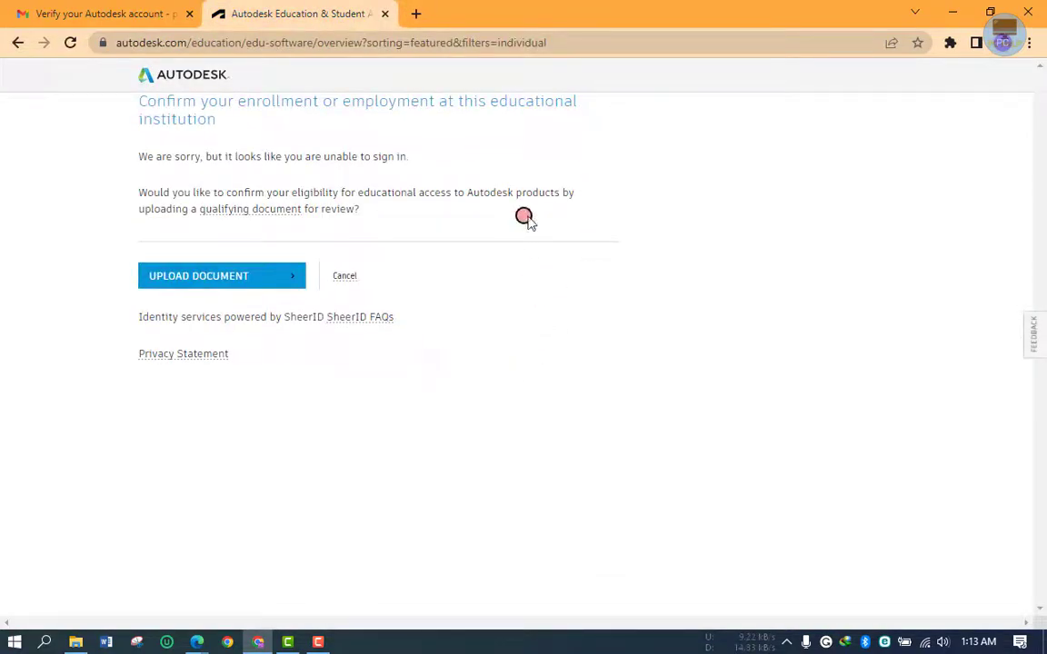
# Step: Choose verification by document upload, open the file browser, and cancel without selecting a file
pyautogui.click(190, 277)
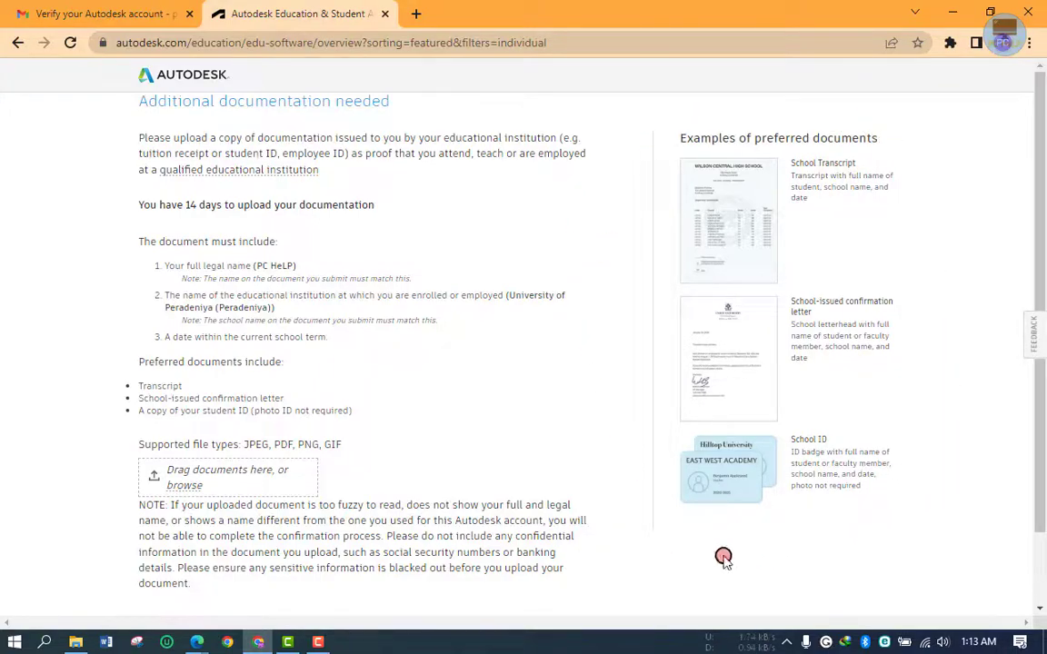
pyautogui.scroll(-2, 590, 314)
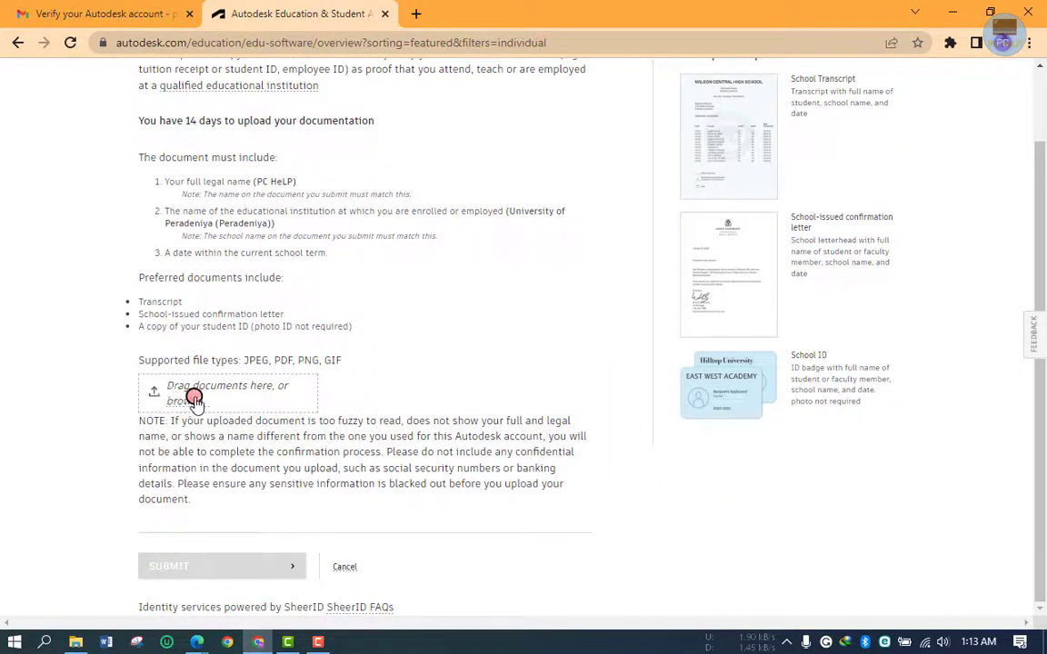
pyautogui.click(194, 400)
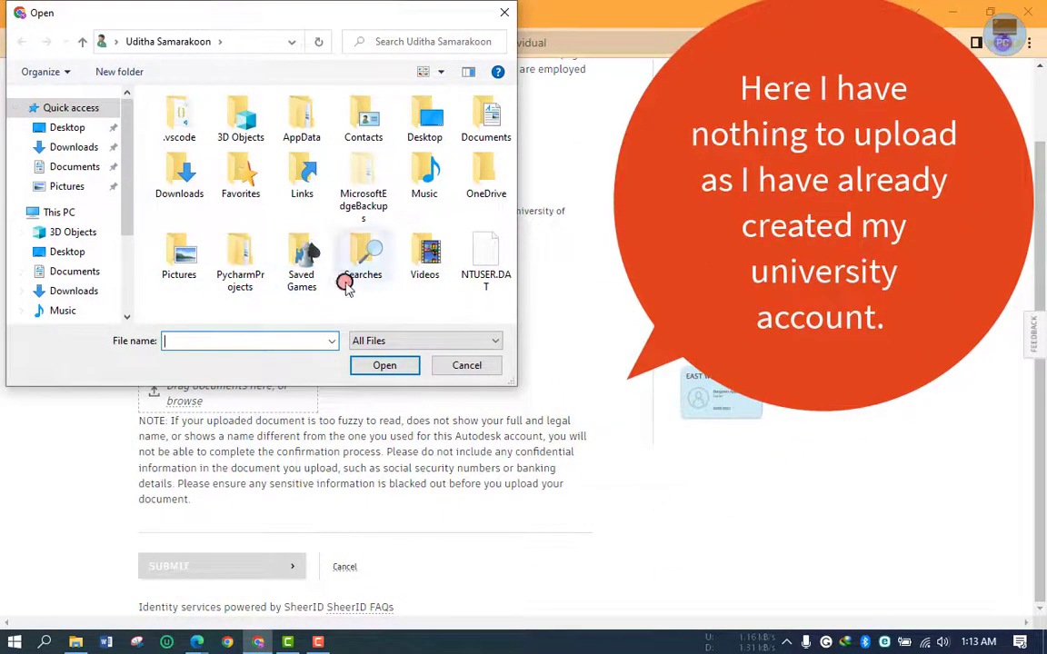
pyautogui.click(463, 365)
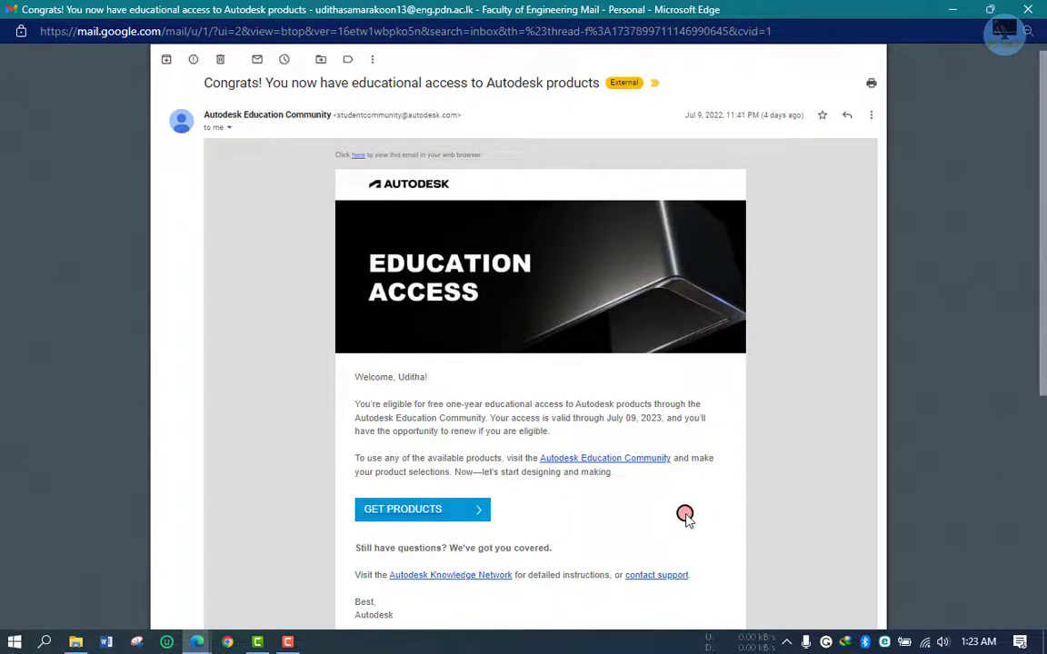
# Step: Follow GET PRODUCTS in the 'Congrats! You now have educational access' email to Autodesk's sign-in page
pyautogui.click(412, 511)
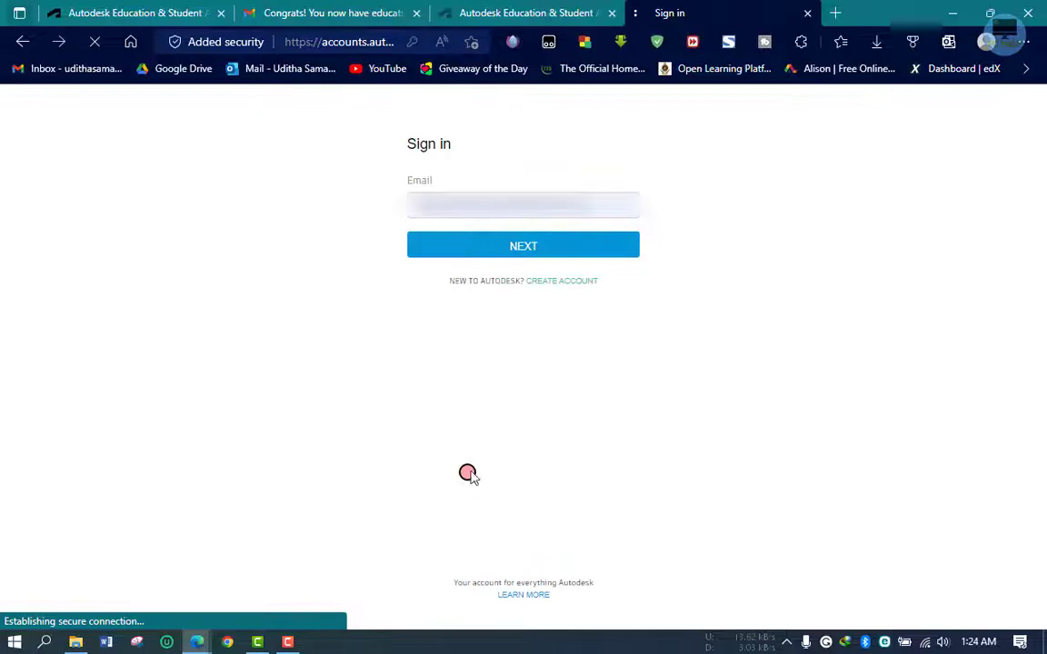
# Step: Sign in with the account email and password to reach the educational products page
pyautogui.click(530, 243)
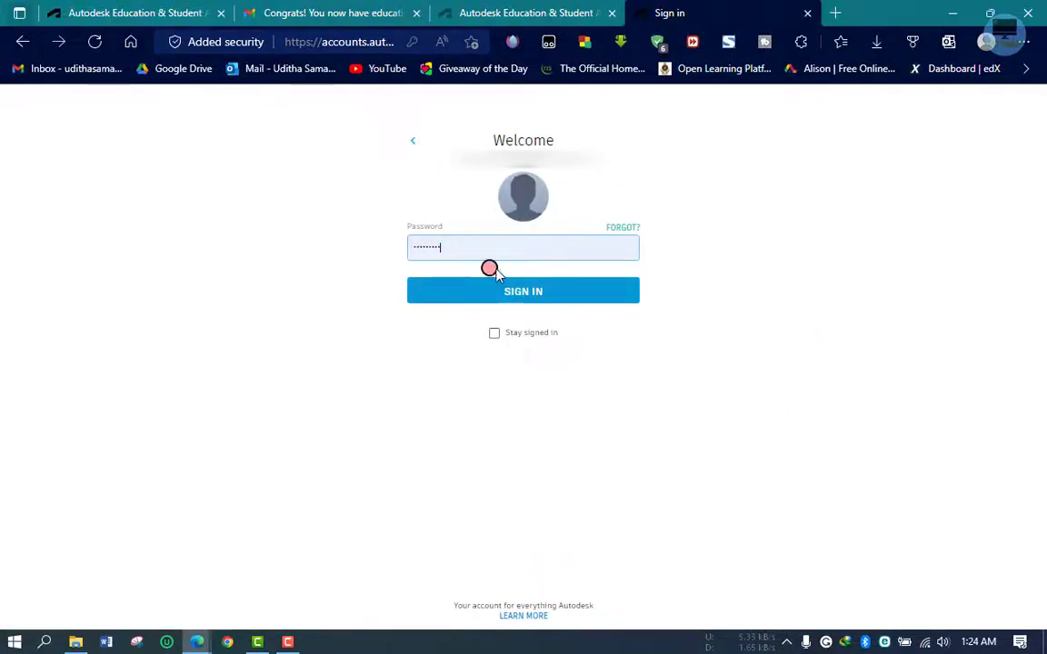
pyautogui.click(525, 293)
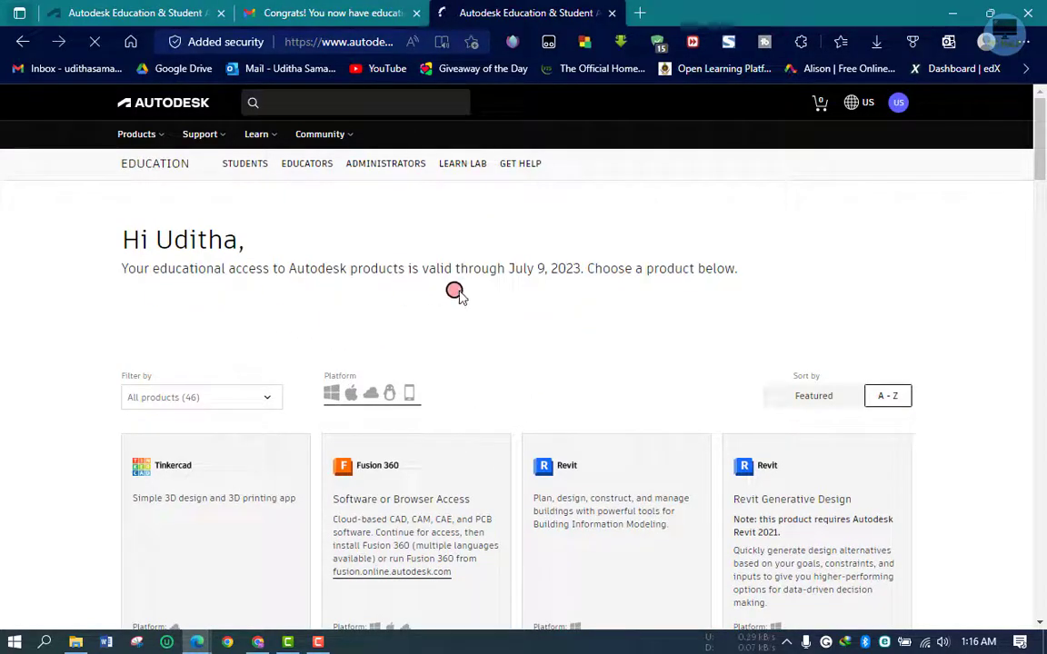
# Step: Open AutoCAD's download options and keep Windows, 2023 and English selected
pyautogui.scroll(-3, 602, 285)
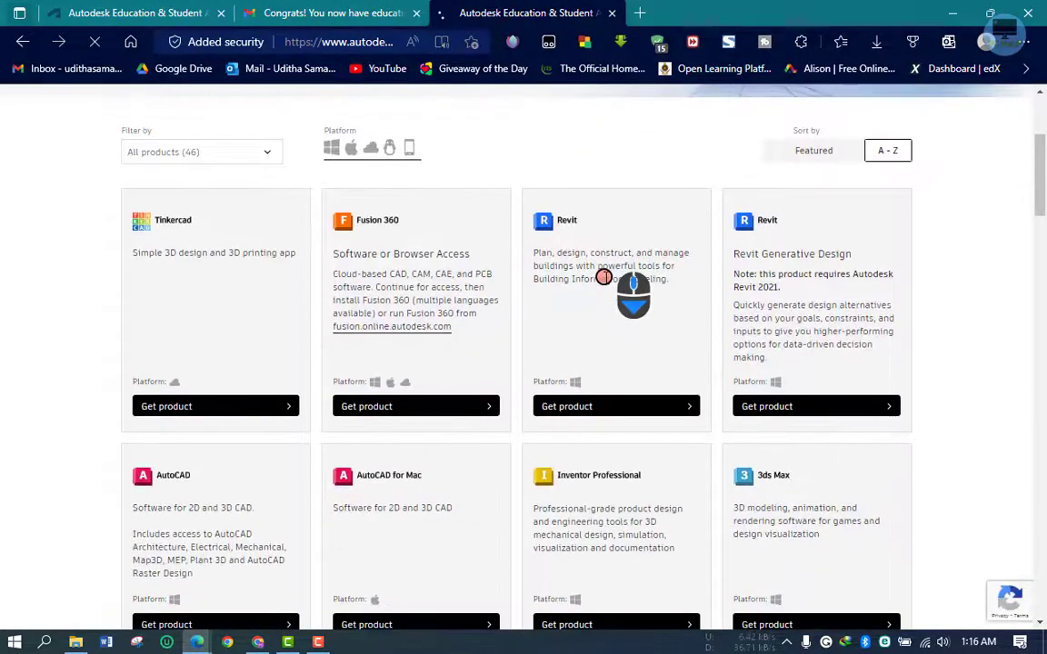
pyautogui.scroll(-1, 143, 422)
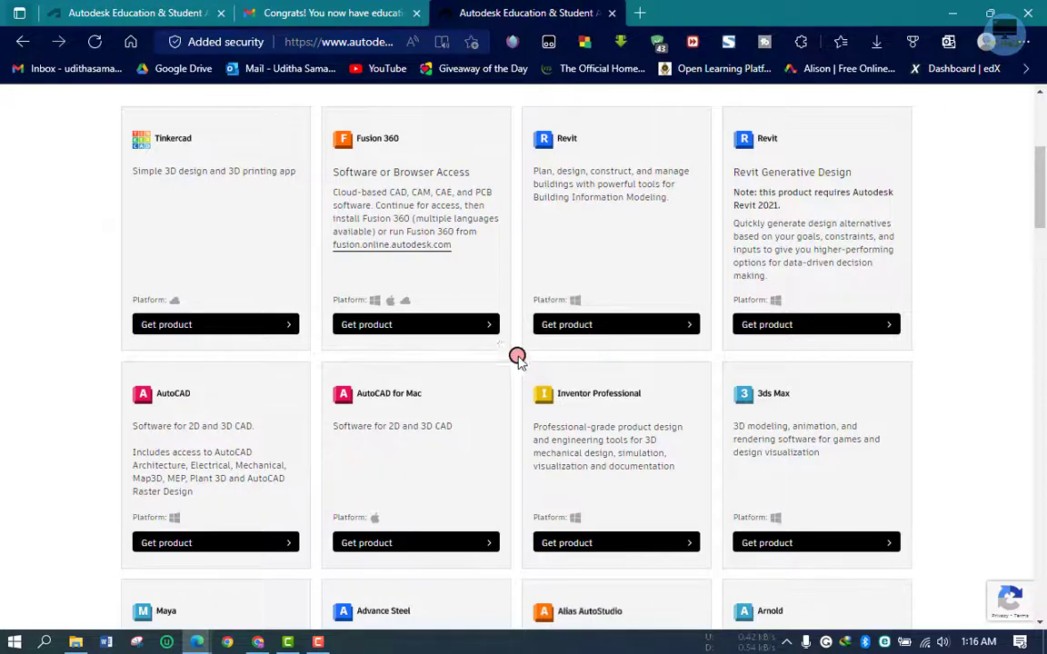
pyautogui.scroll(-2, 721, 438)
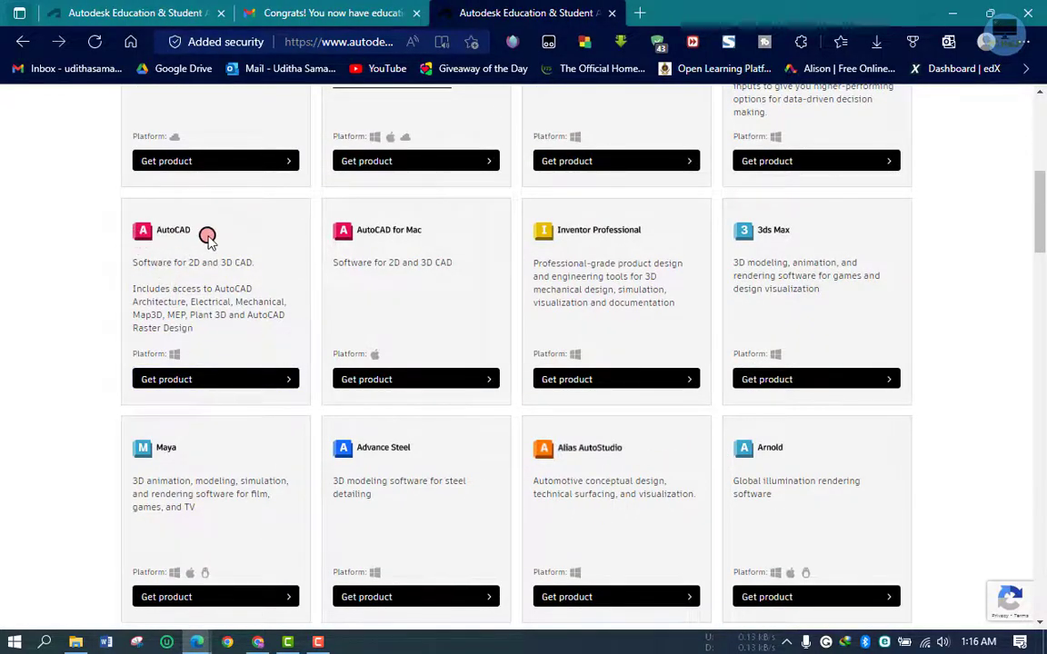
pyautogui.click(289, 386)
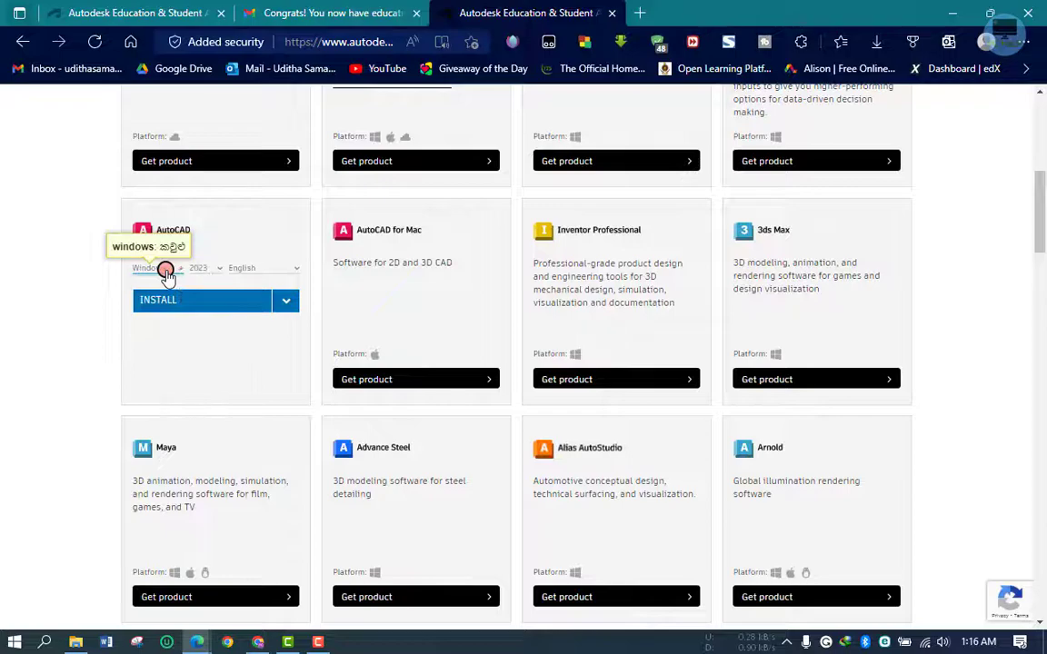
pyautogui.click(150, 270)
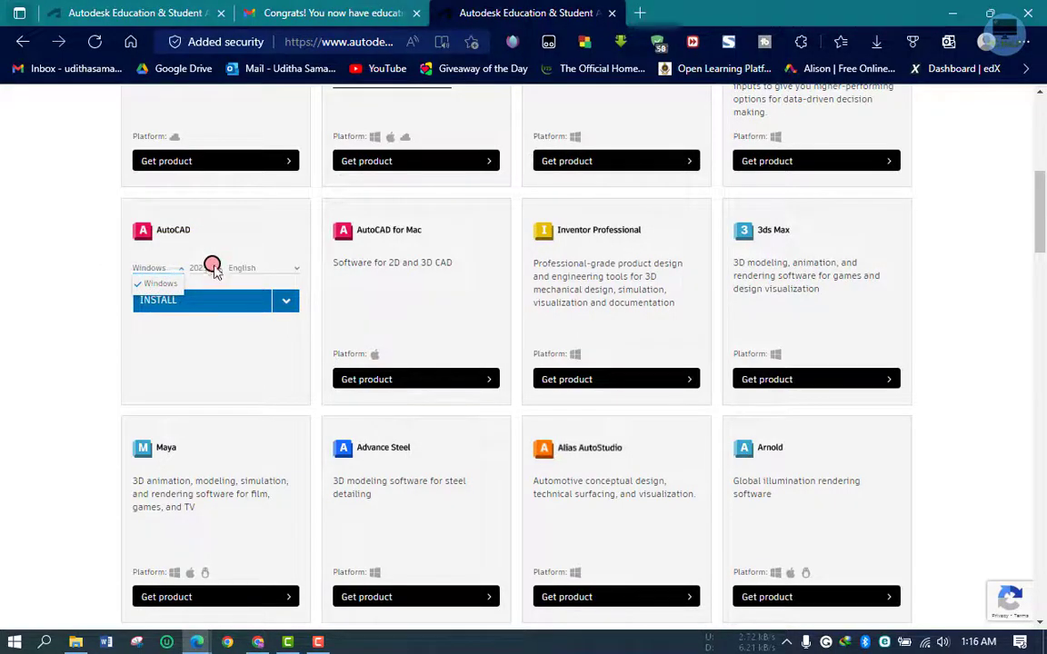
pyautogui.click(211, 269)
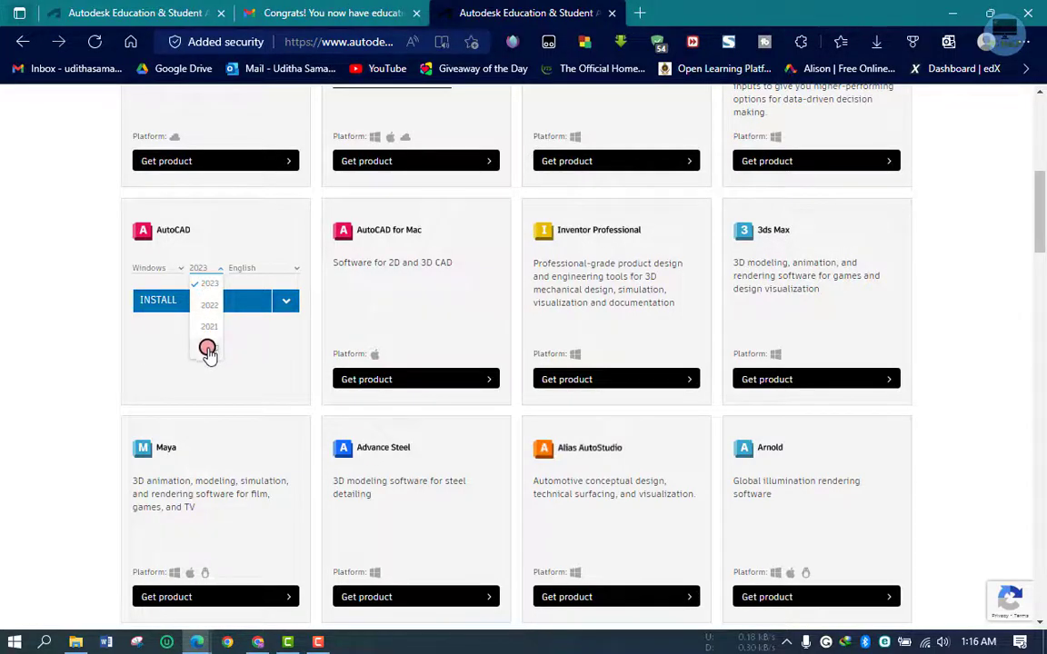
pyautogui.click(253, 269)
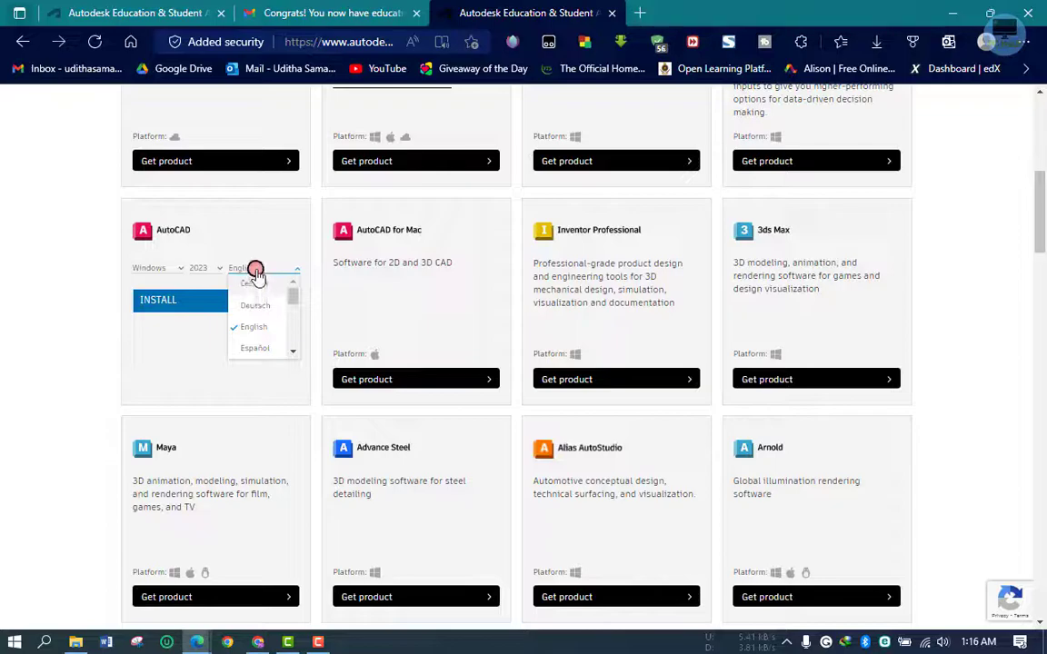
pyautogui.click(253, 326)
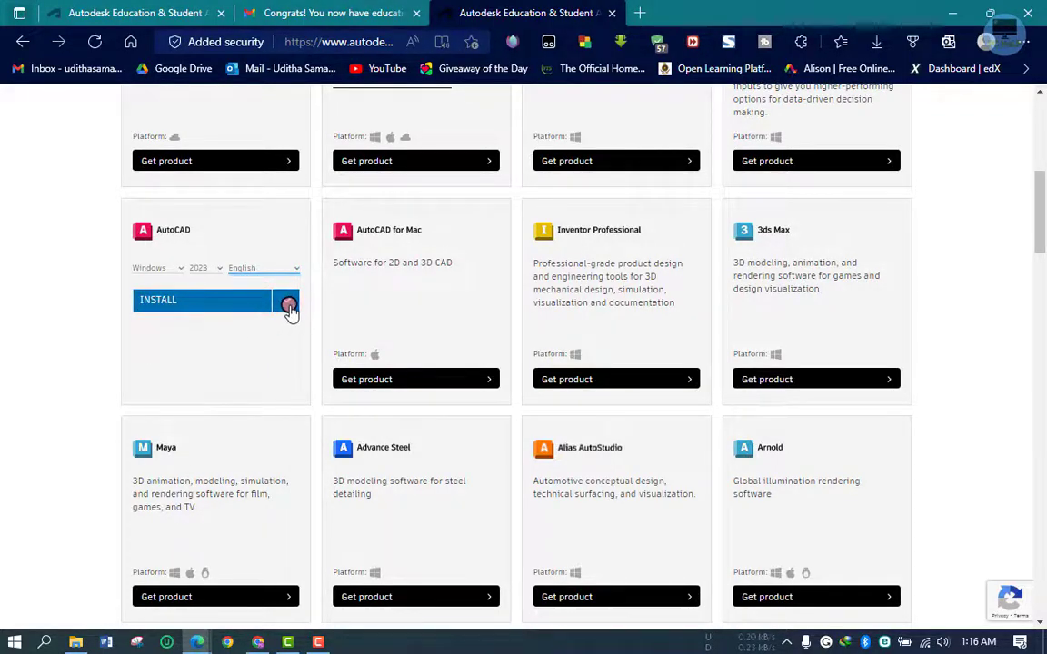
# Step: Choose DOWNLOAD rather than install for AutoCAD and accept the terms
pyautogui.click(287, 304)
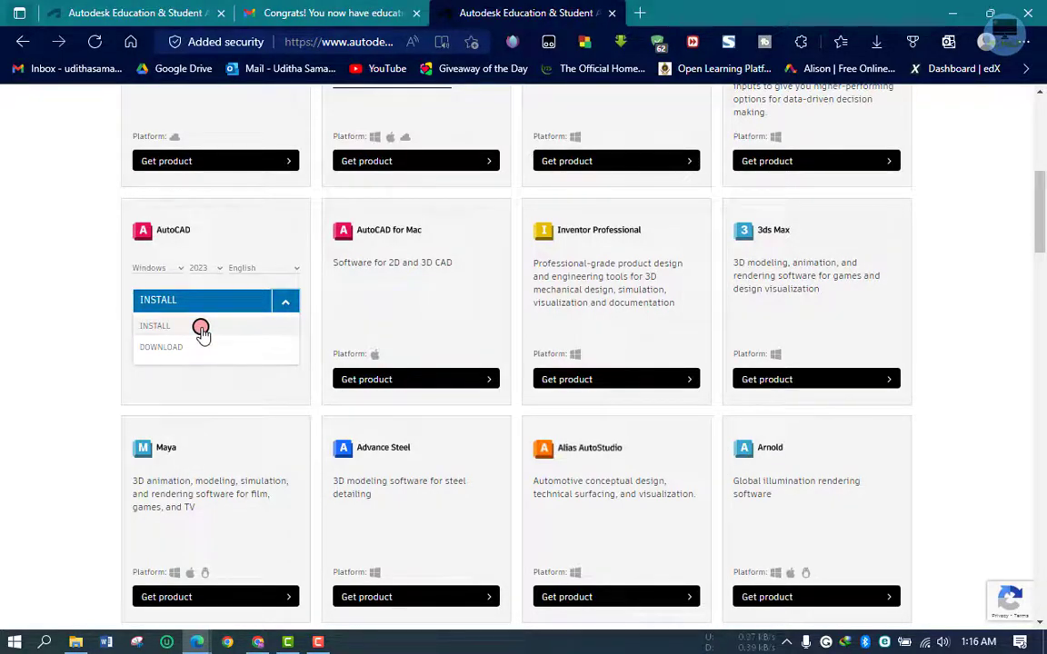
pyautogui.click(201, 327)
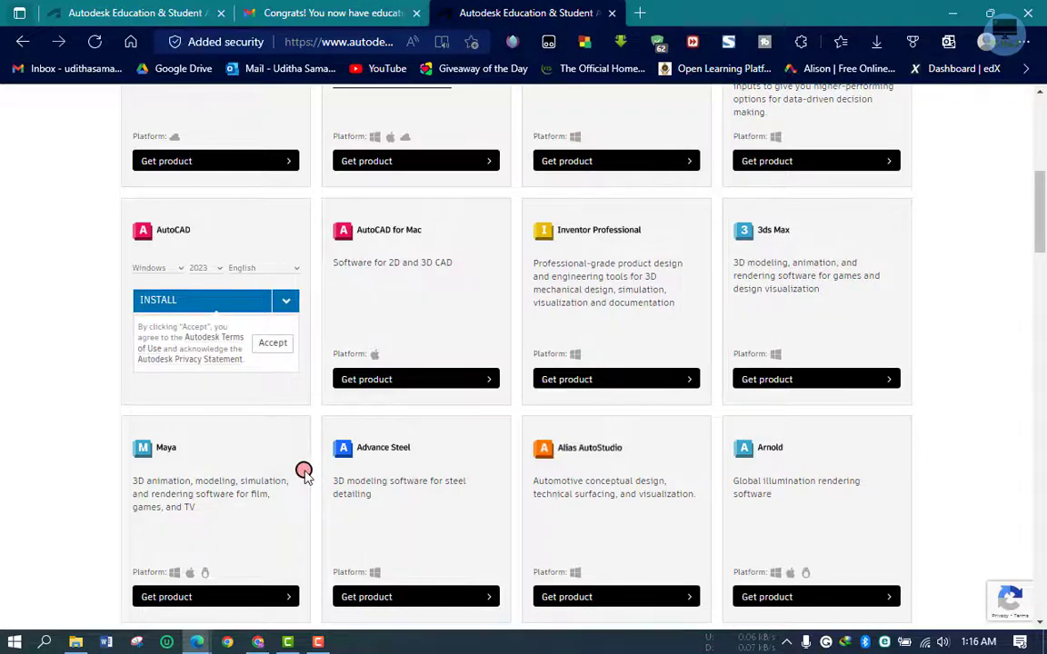
pyautogui.click(273, 349)
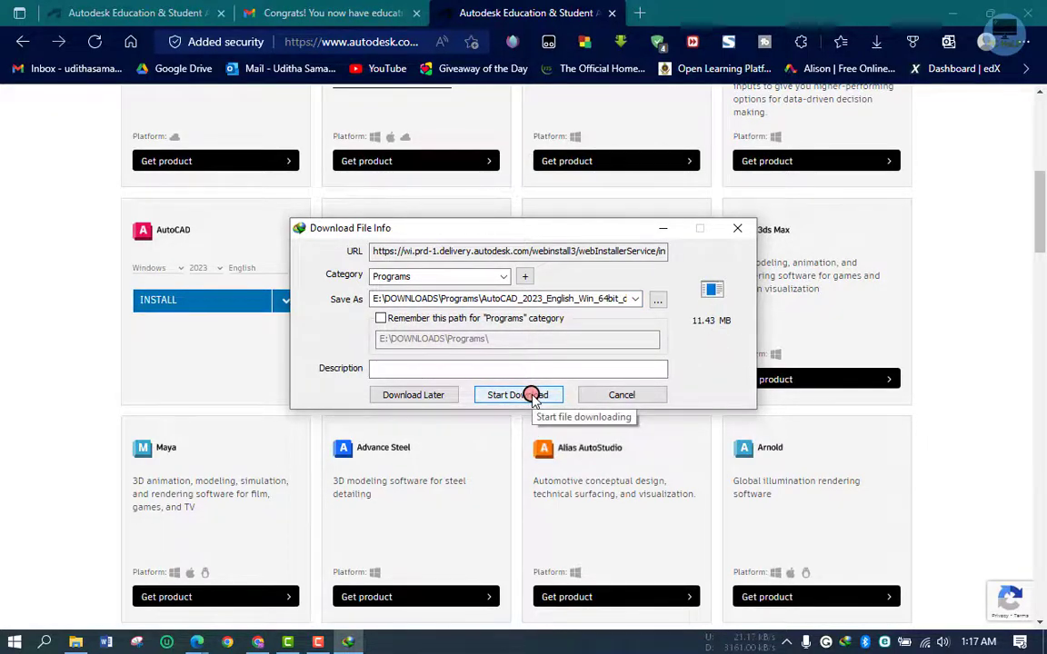
# Step: Start the small installer, then the 1.96 GB AutoCAD download in IDM, and close the progress window
pyautogui.click(531, 395)
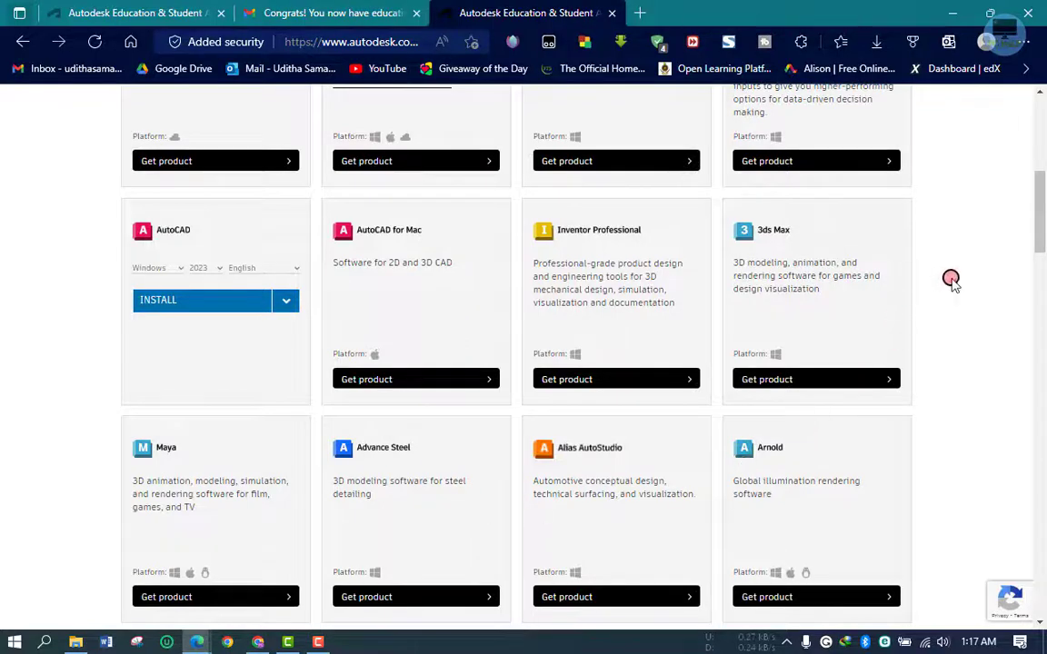
pyautogui.click(287, 304)
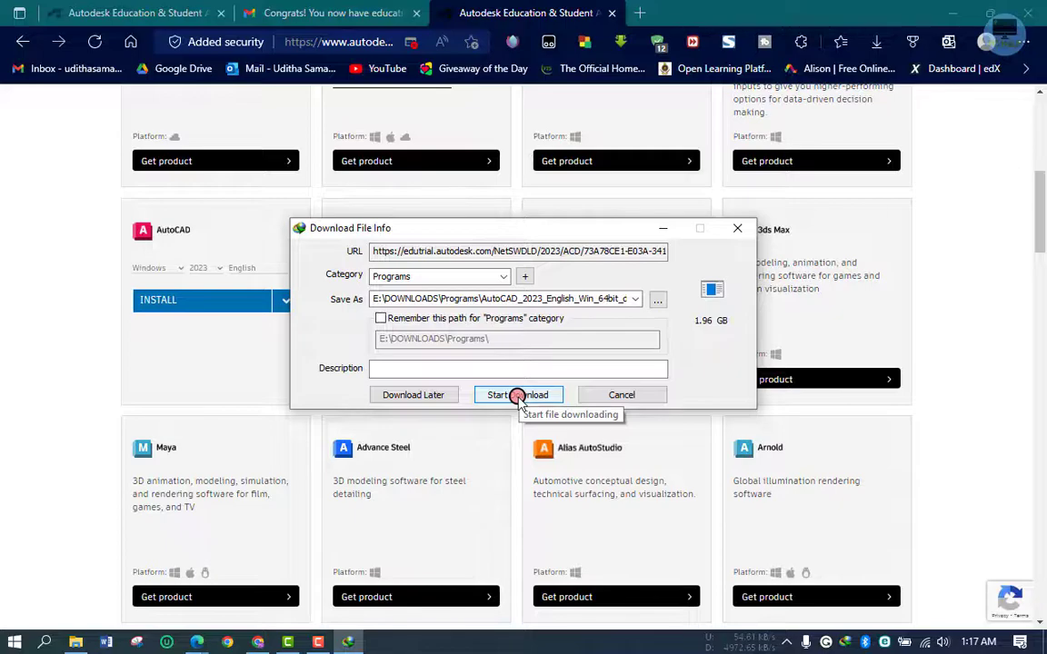
pyautogui.click(517, 395)
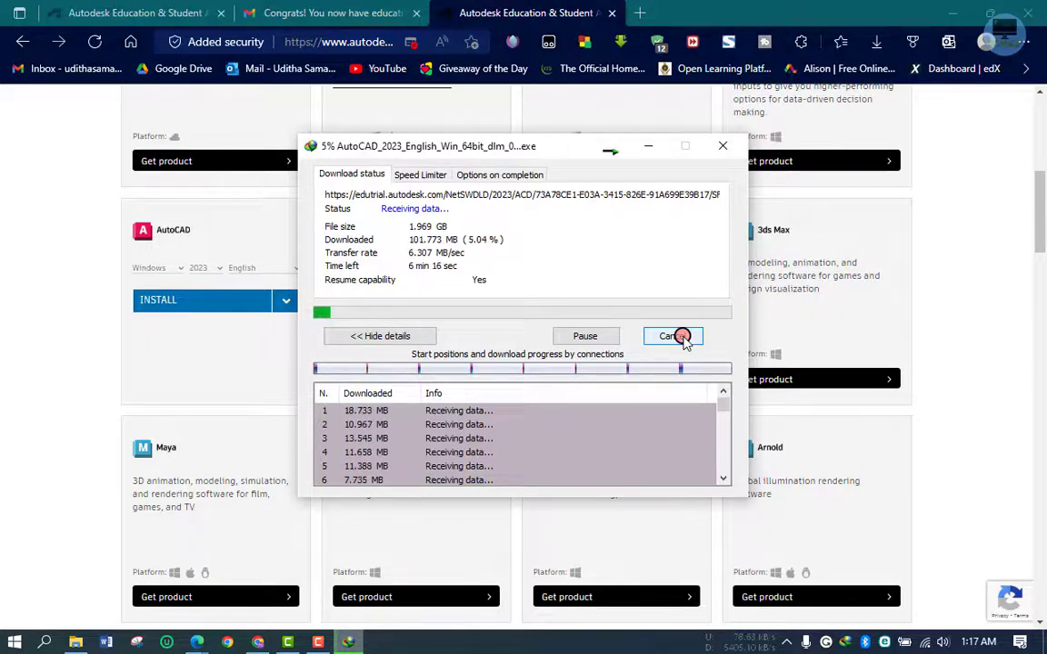
pyautogui.click(681, 336)
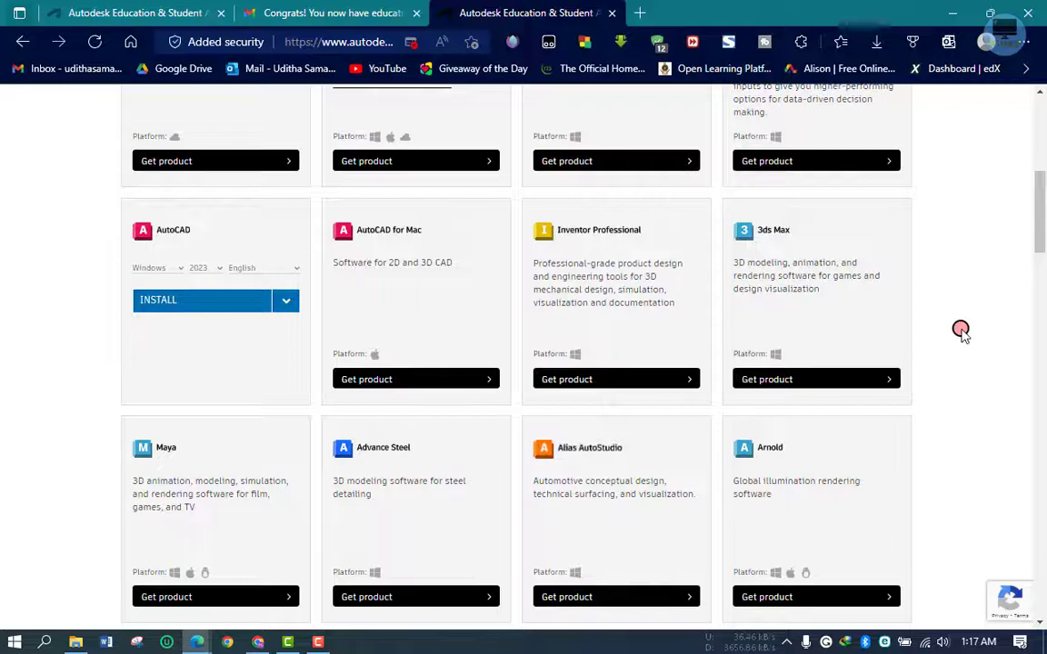
pyautogui.scroll(2, 960, 330)
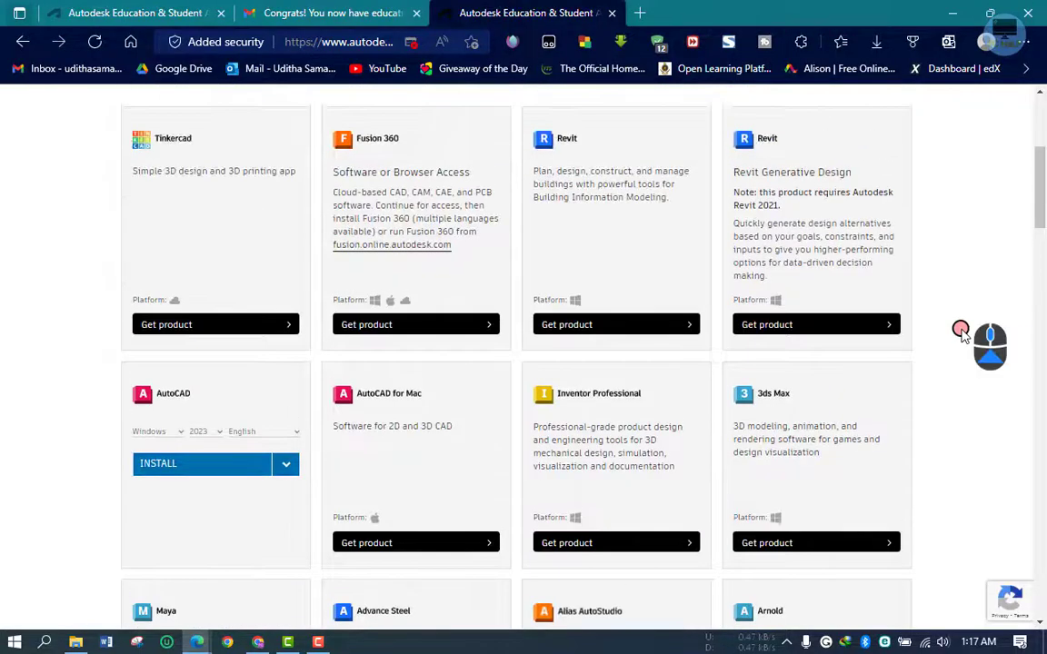
pyautogui.scroll(3, 961, 330)
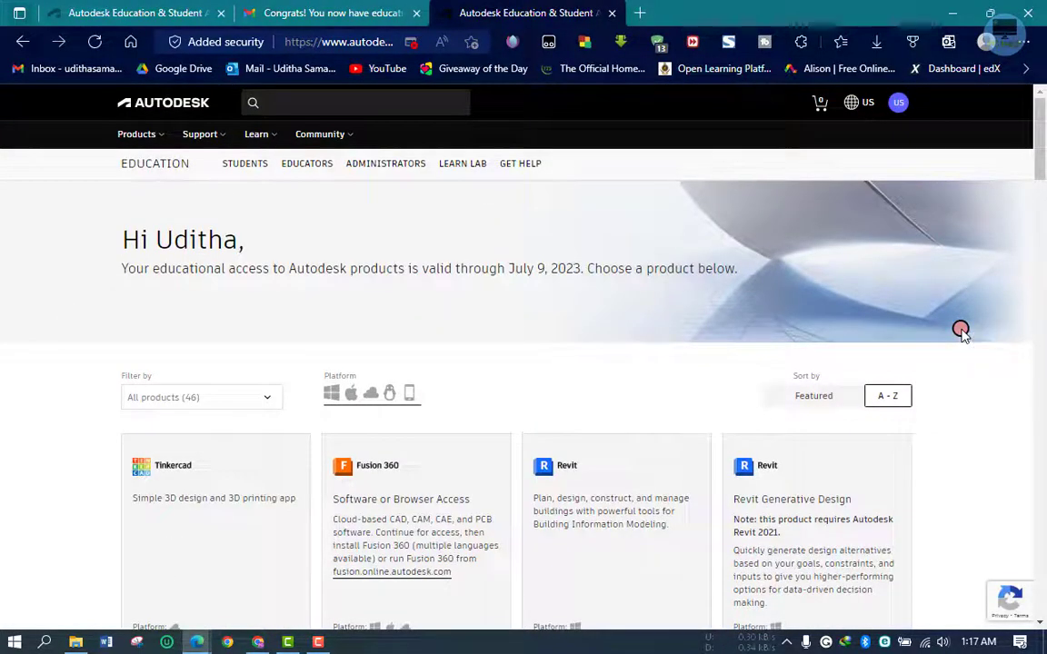